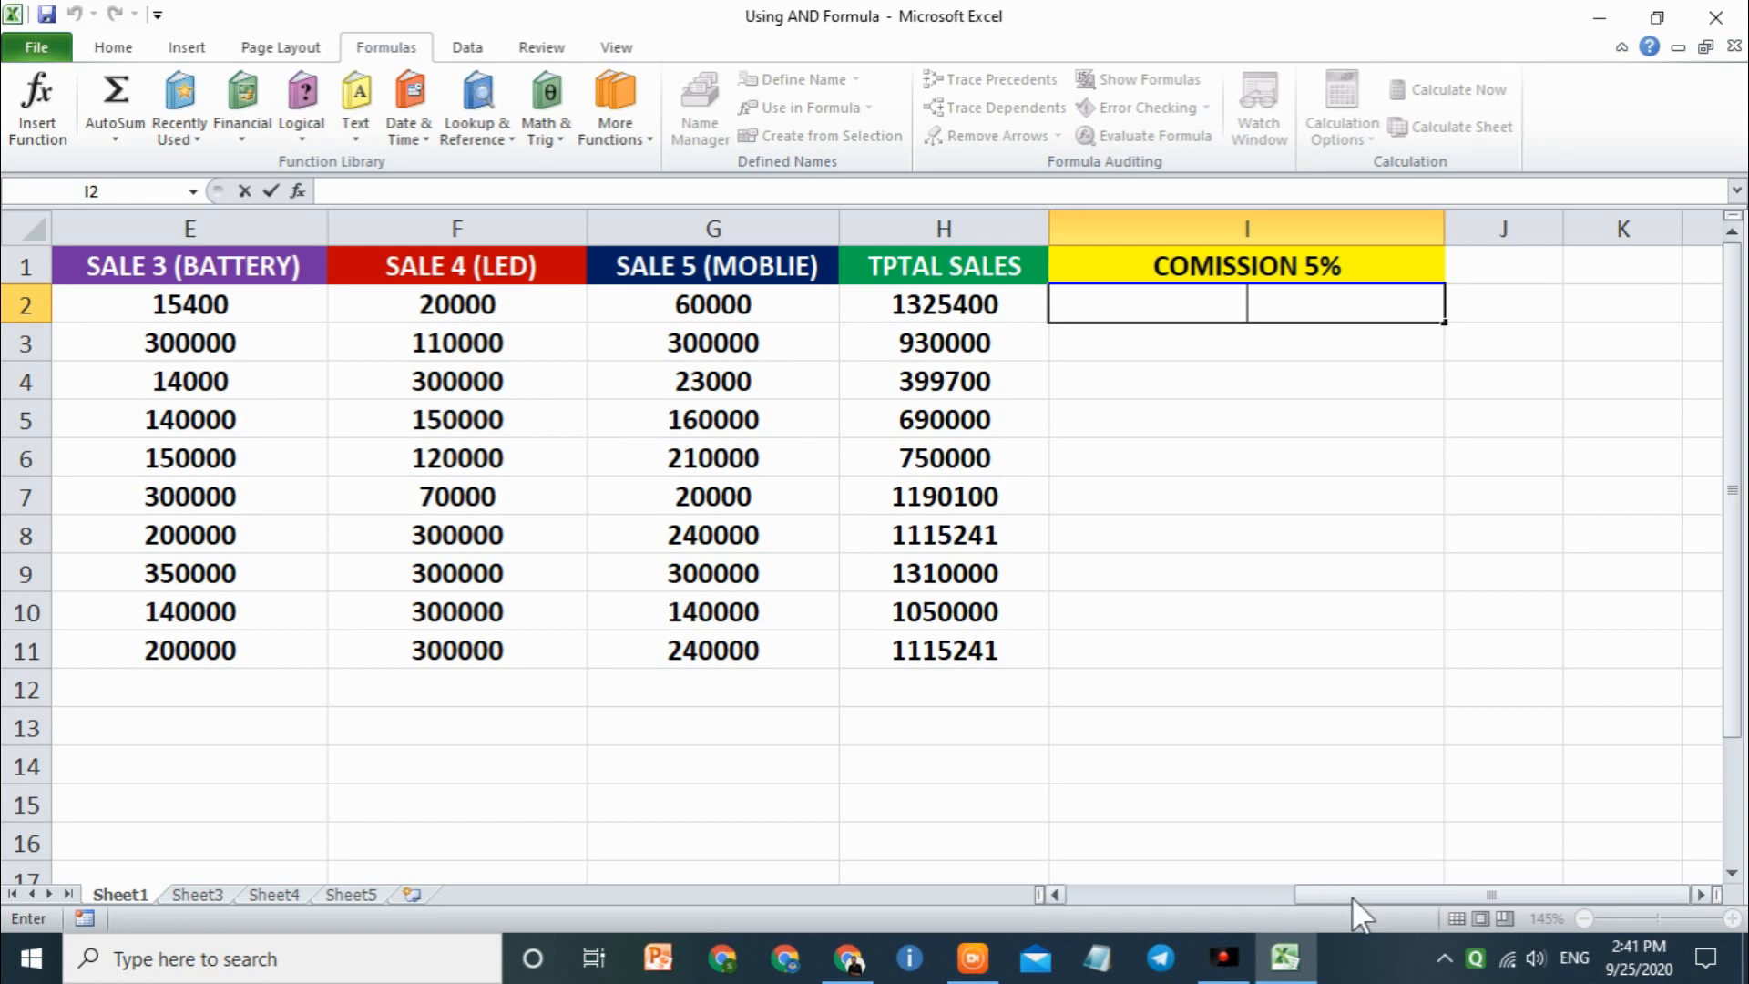
pyautogui.moveTo(1358, 896); pyautogui.dragTo(1128, 893)
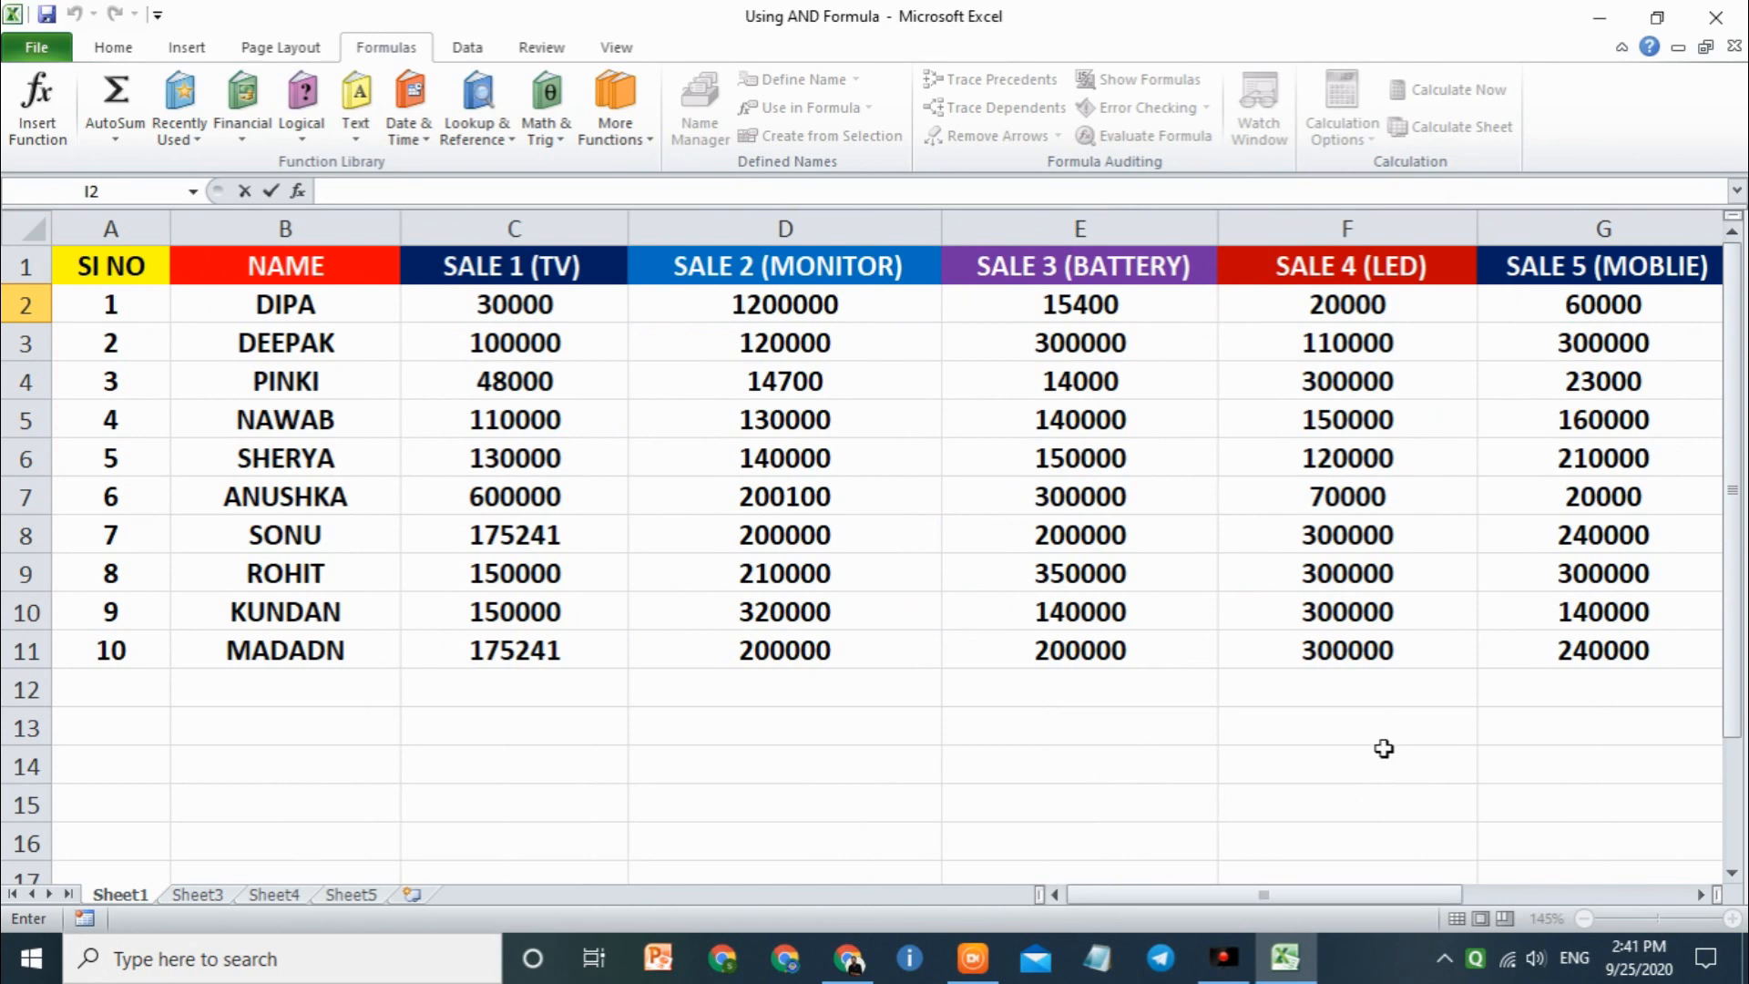
pyautogui.moveTo(1196, 893); pyautogui.dragTo(1277, 888)
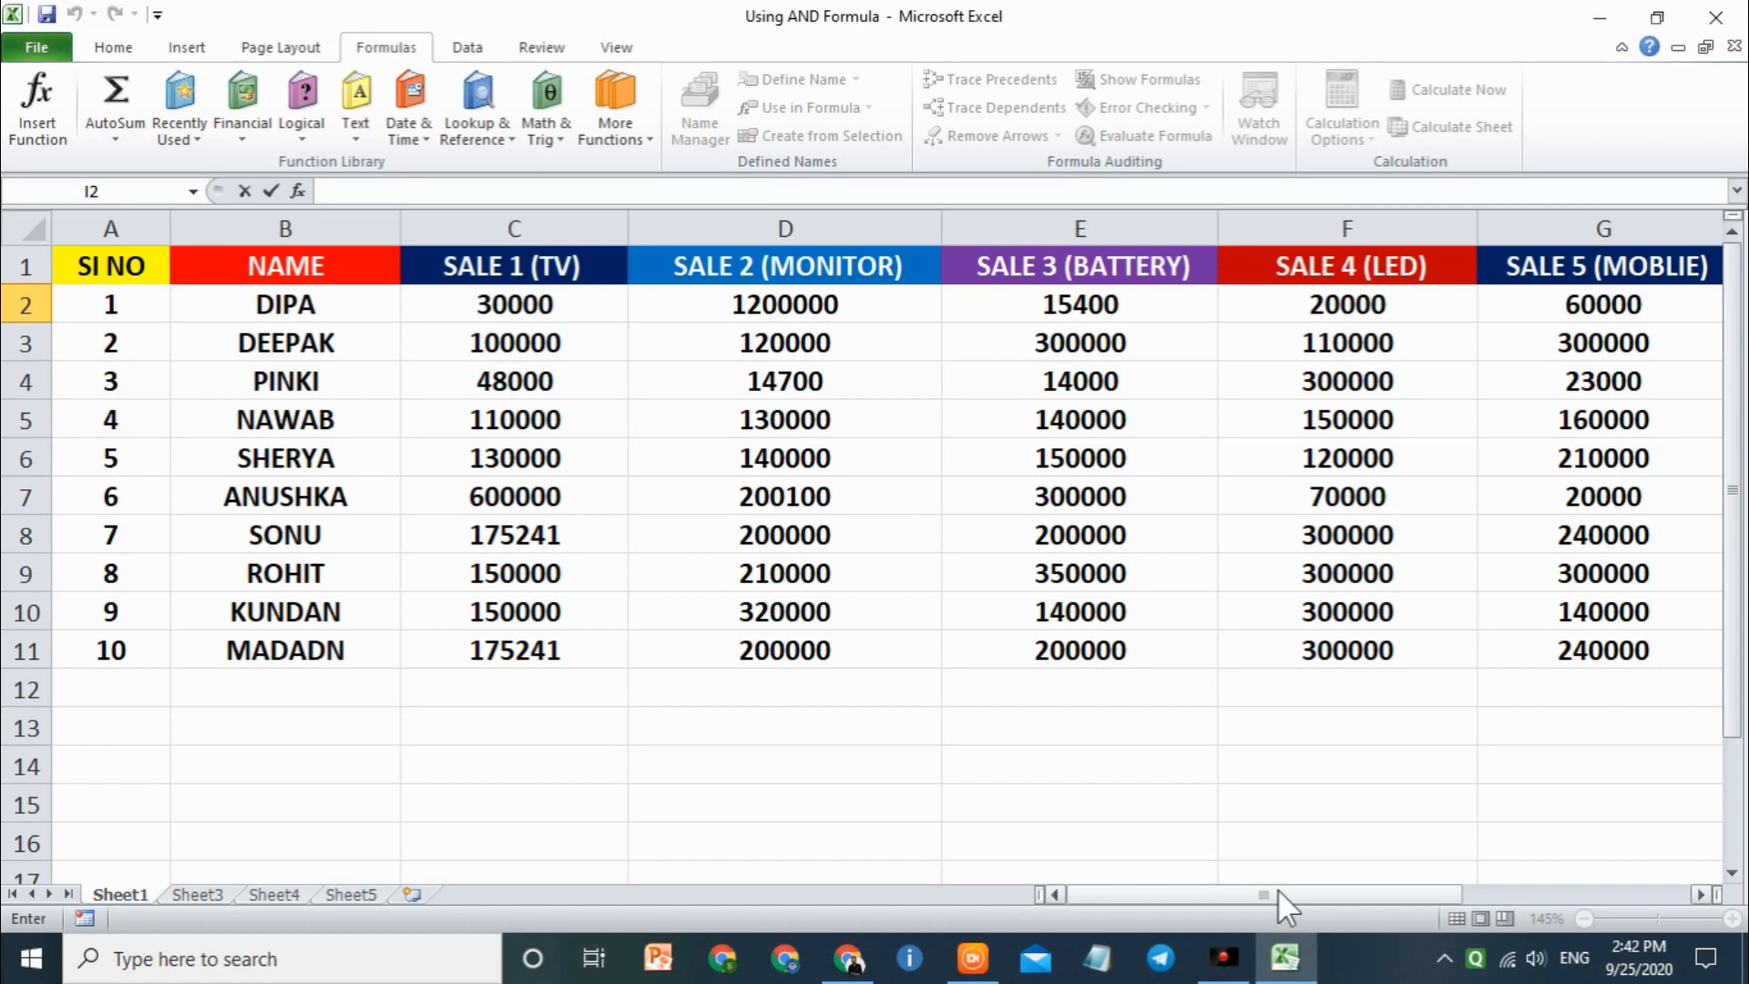
pyautogui.moveTo(1264, 887); pyautogui.dragTo(1499, 911)
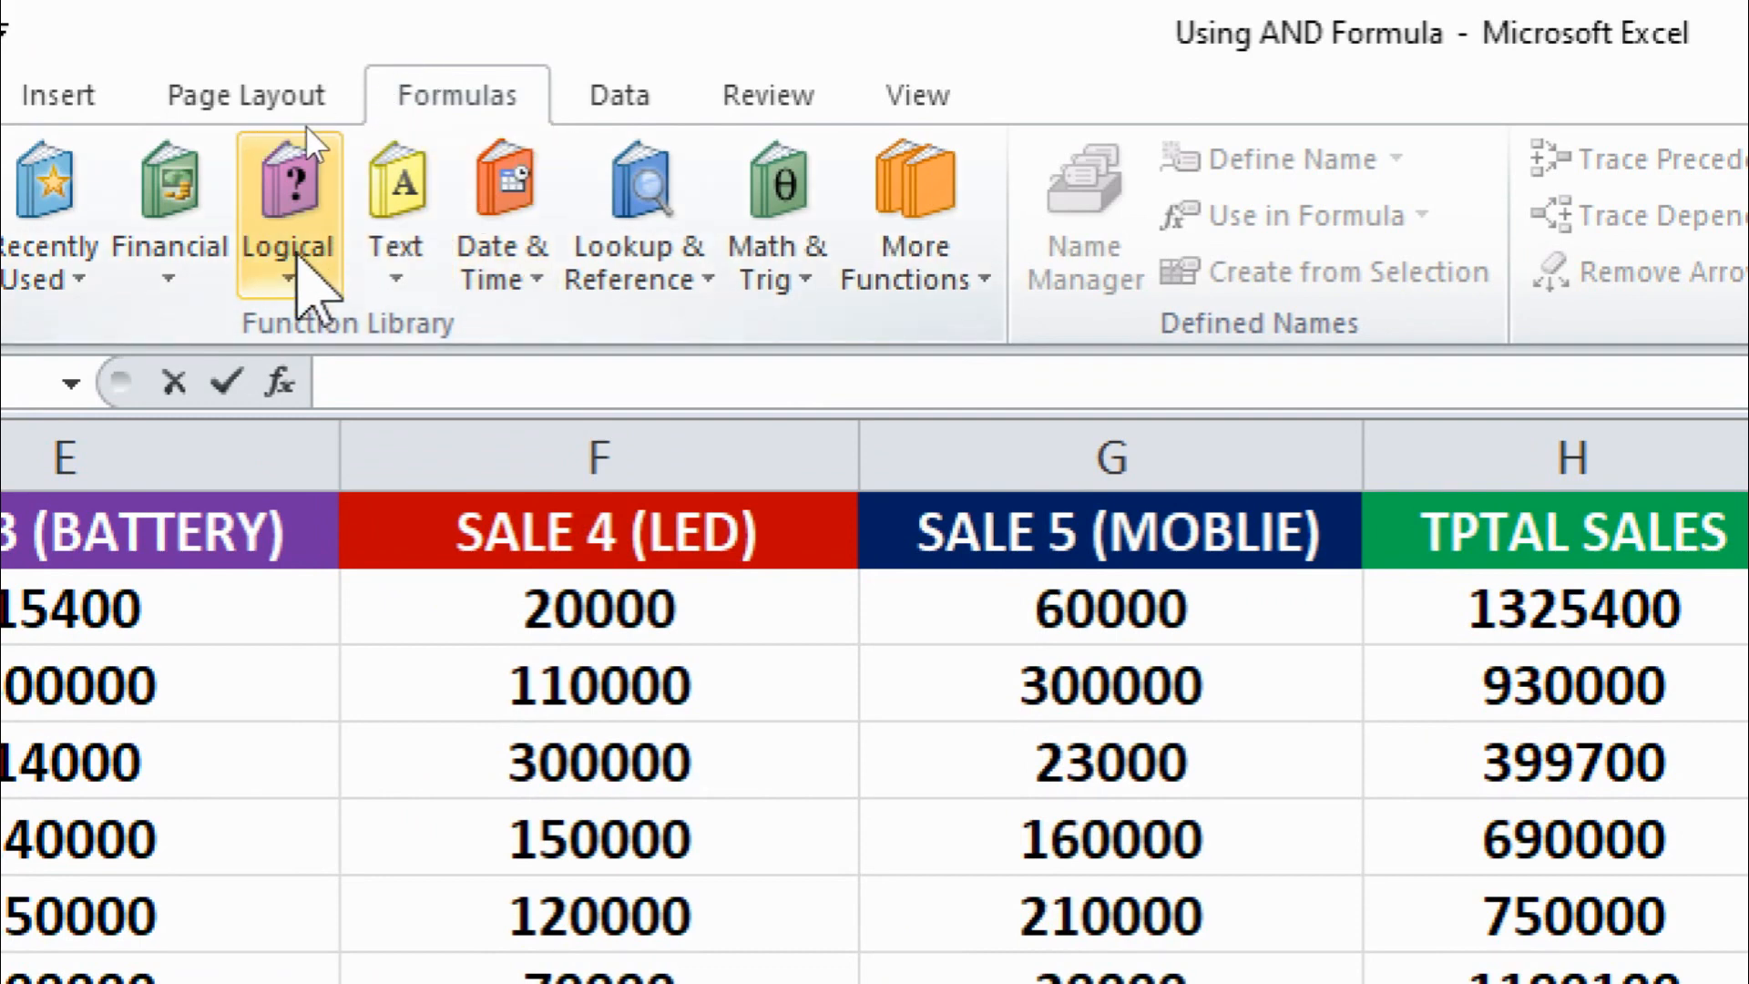
pyautogui.click(292, 264)
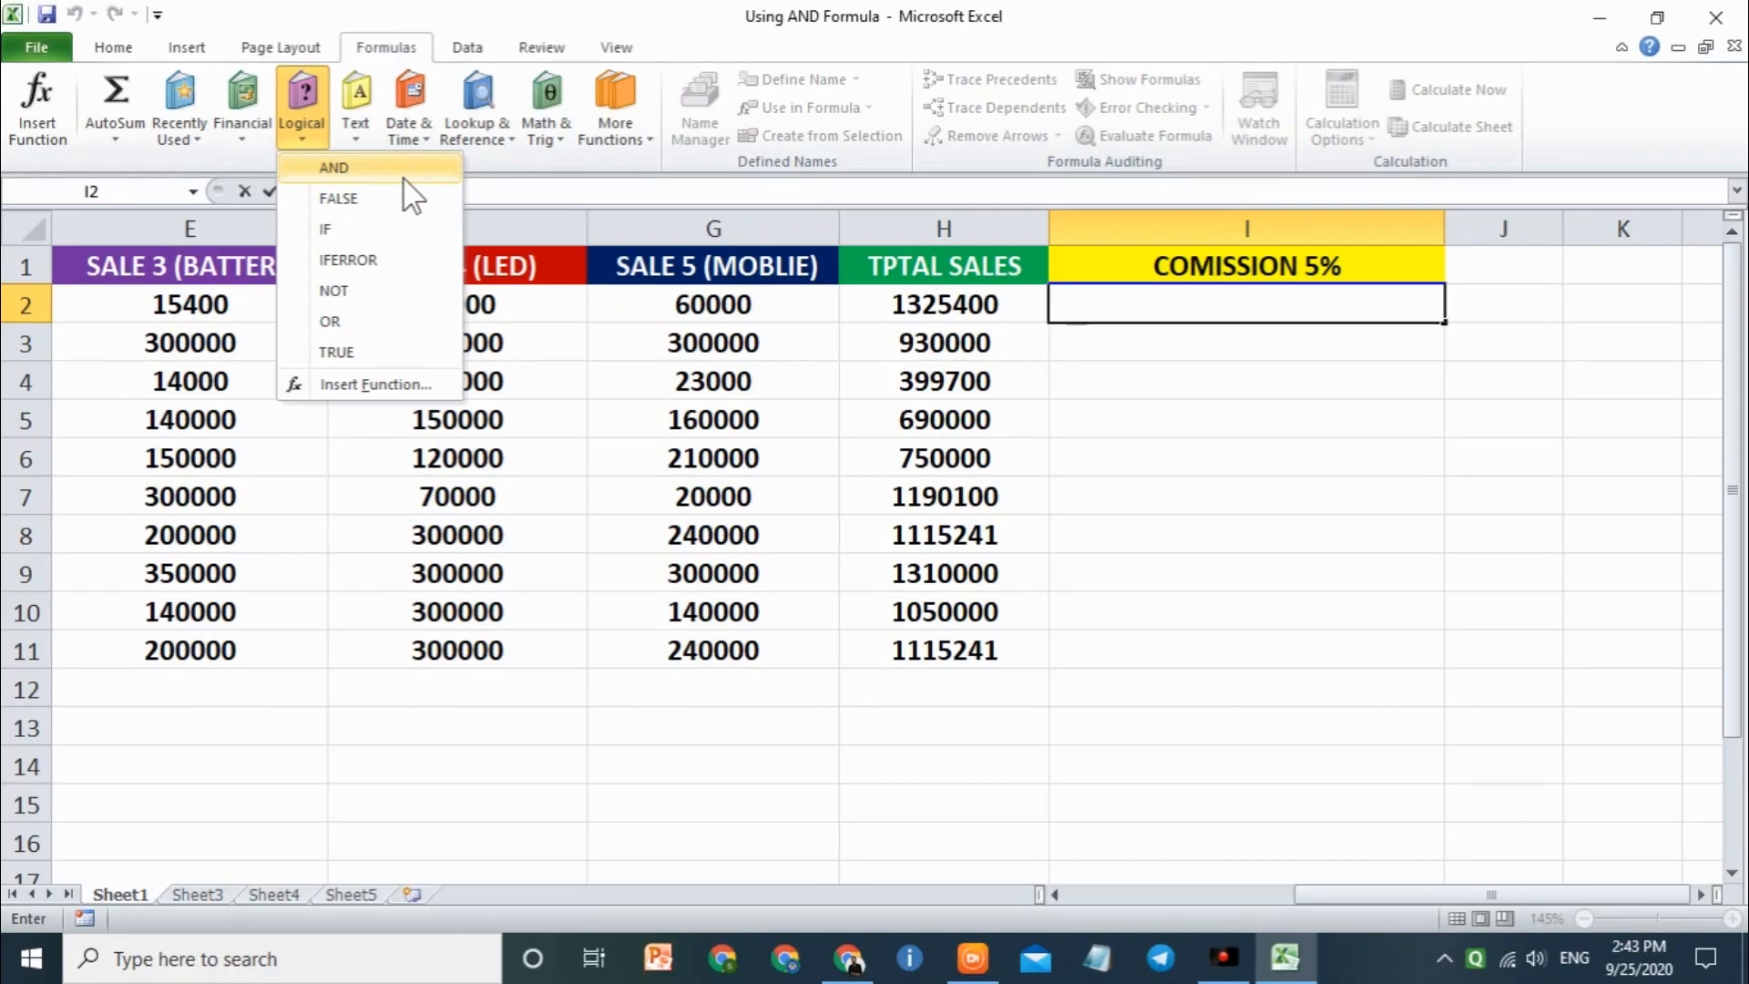
# - Start a formula in cell I2 with an AND function nested inside IF, up to =if(and(
pyautogui.click(1100, 303)
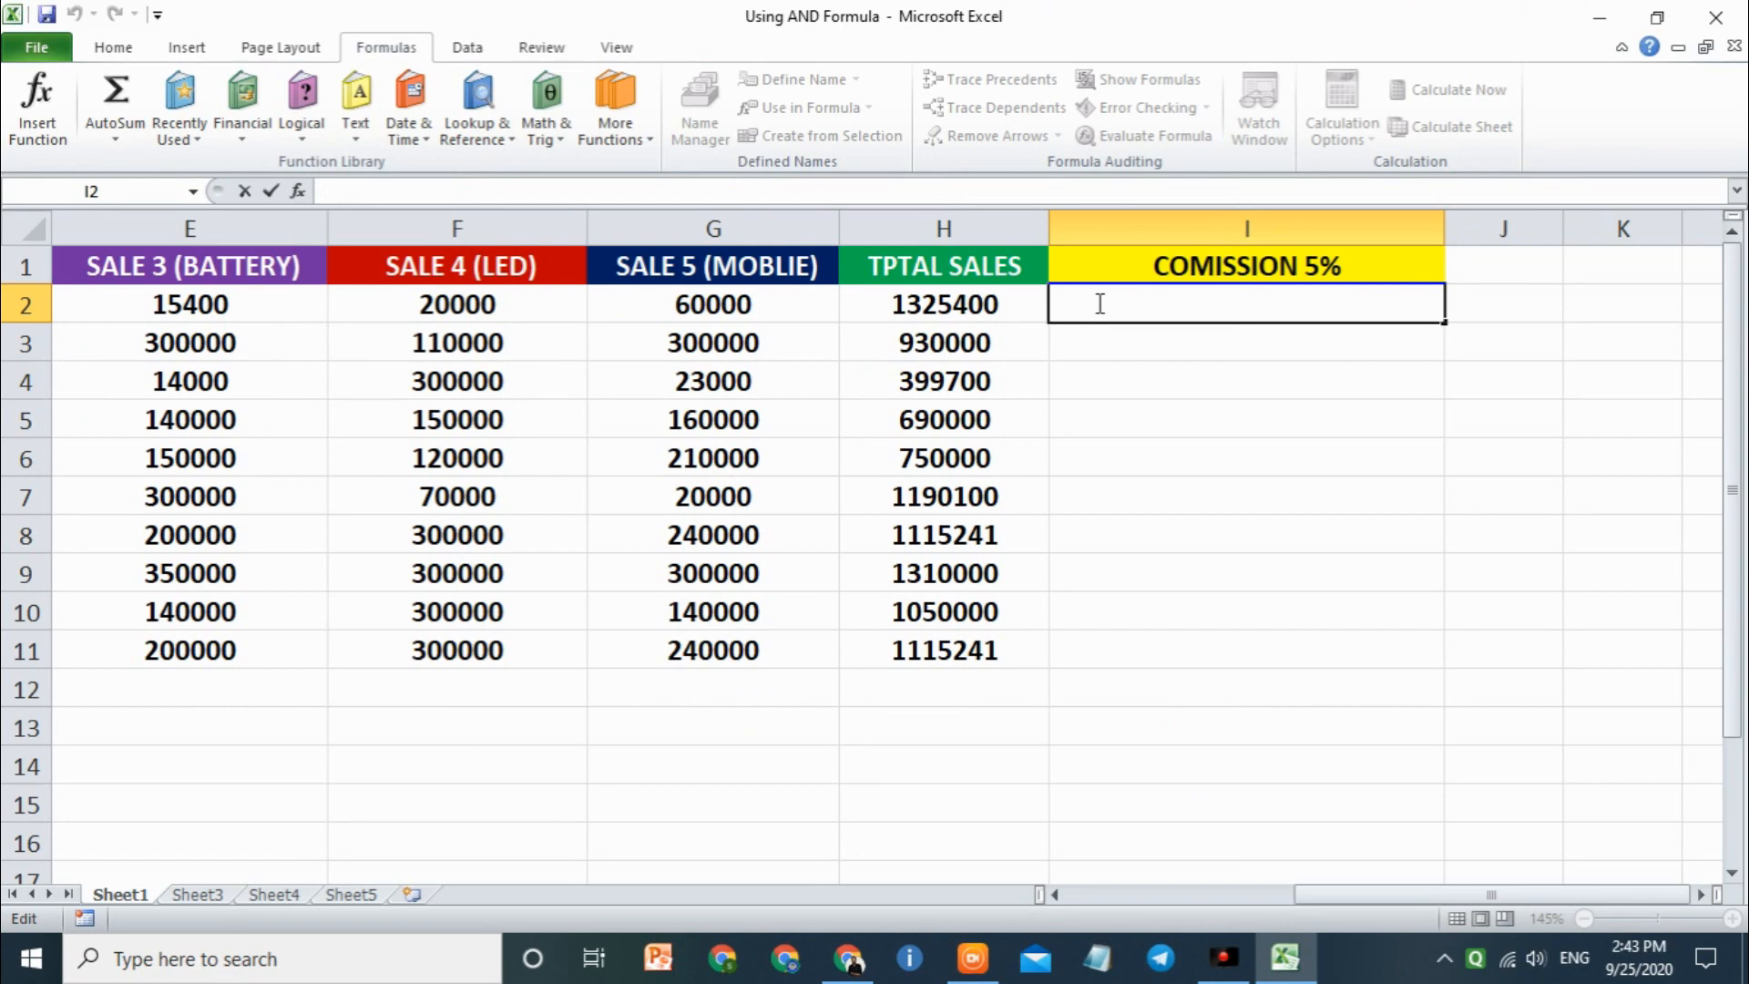
pyautogui.write('=if')
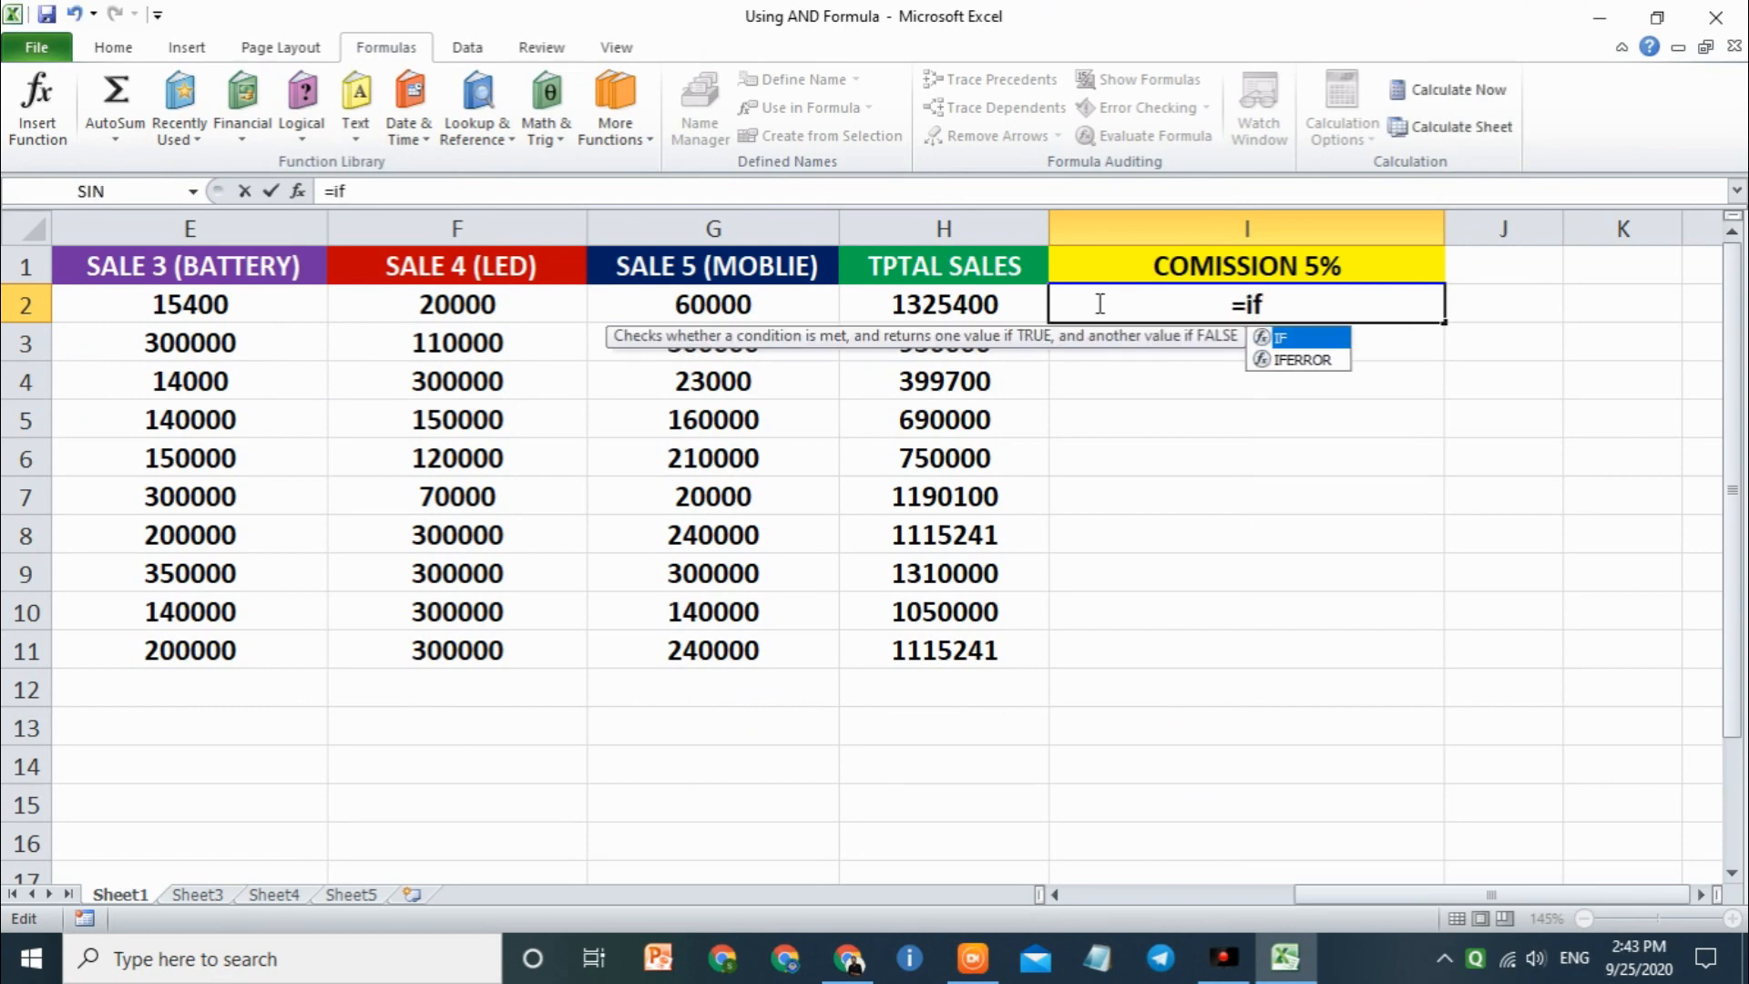
pyautogui.write('(')
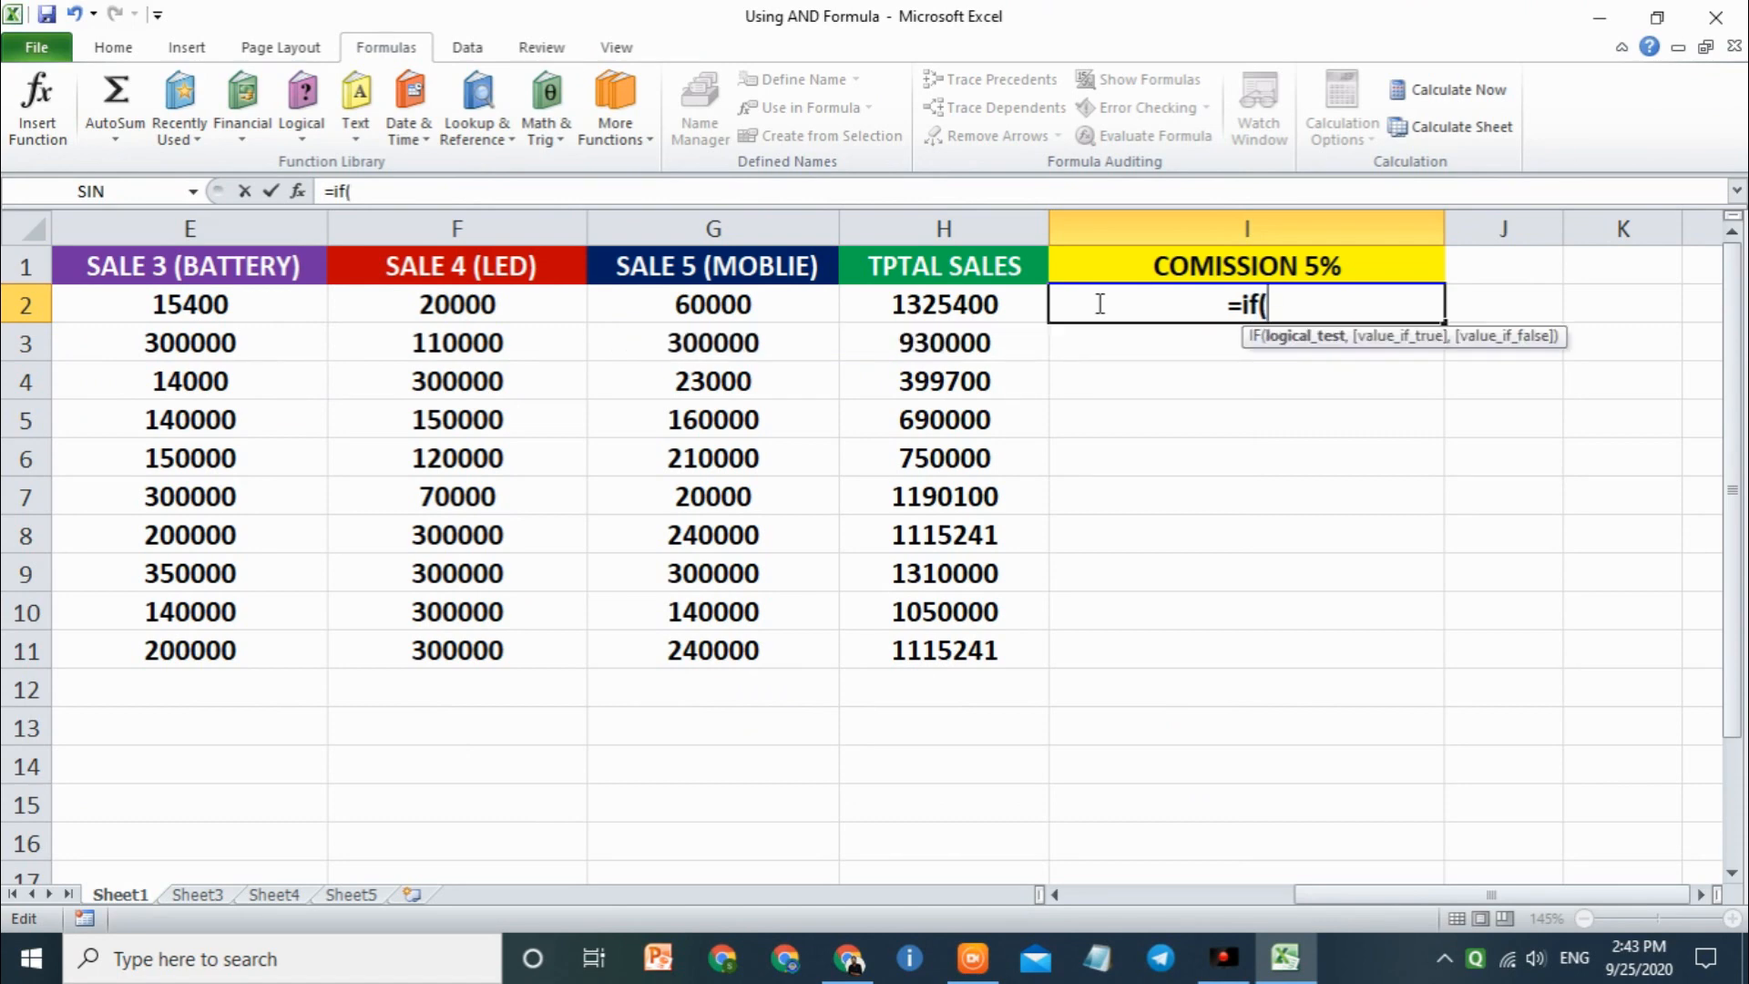
pyautogui.write('and')
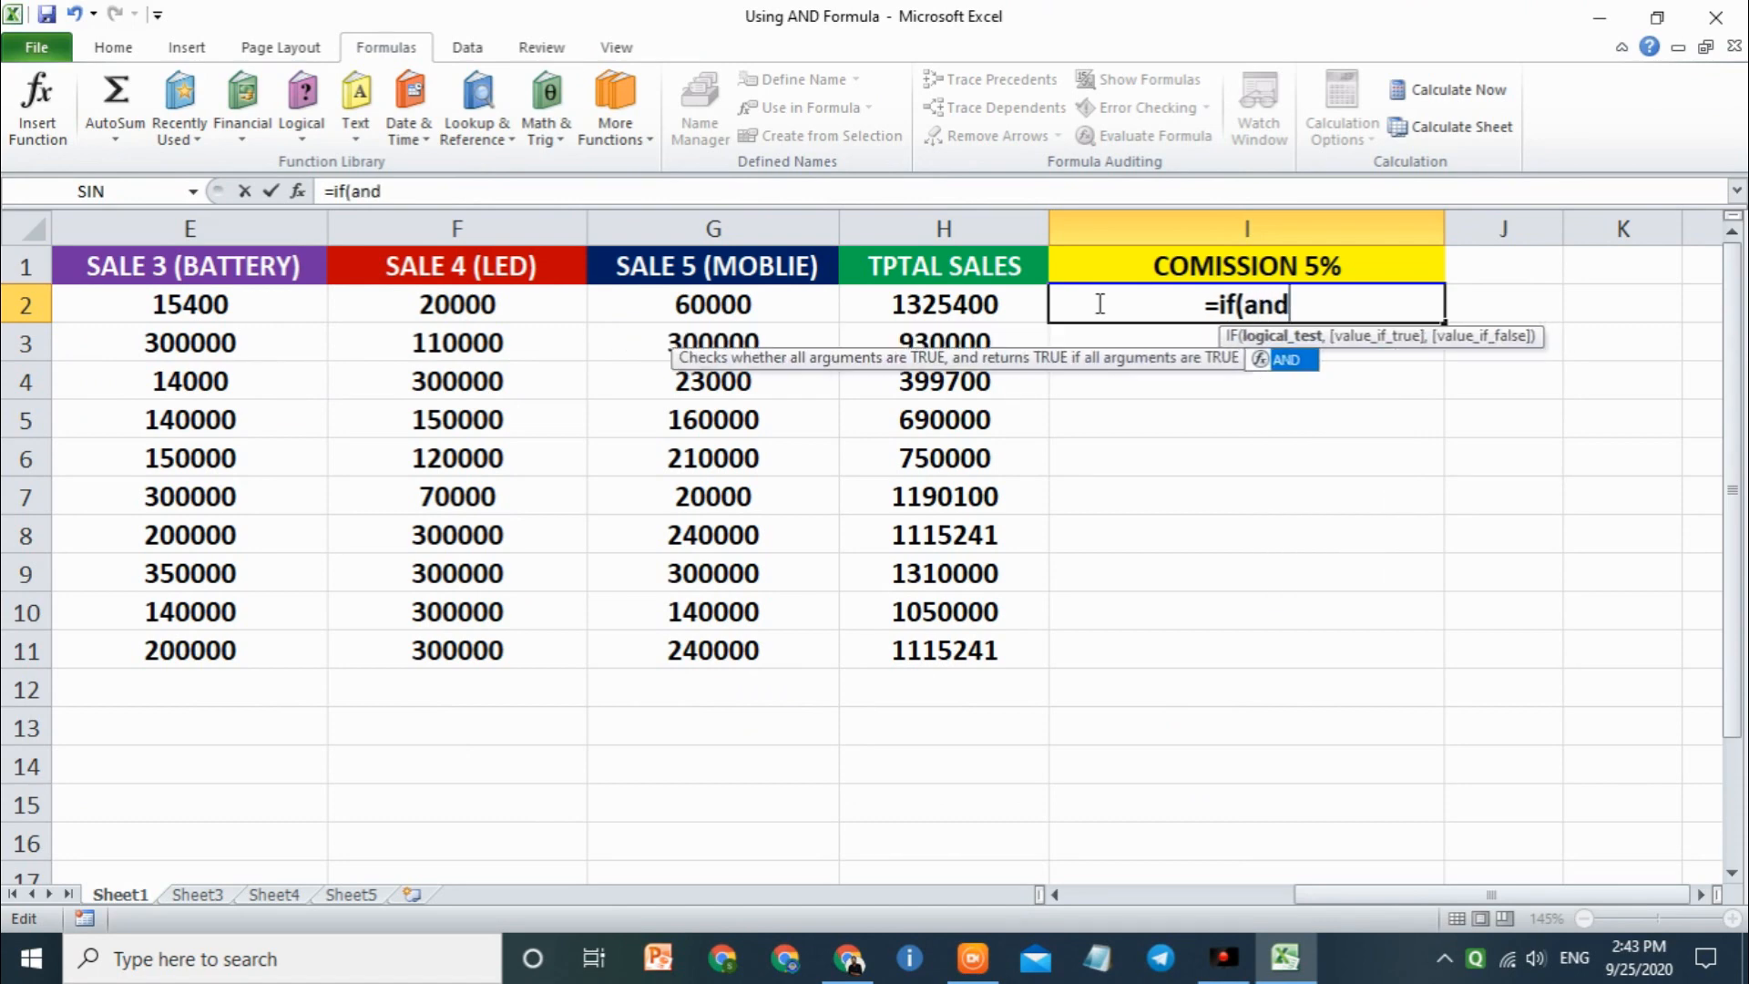
pyautogui.write('(')
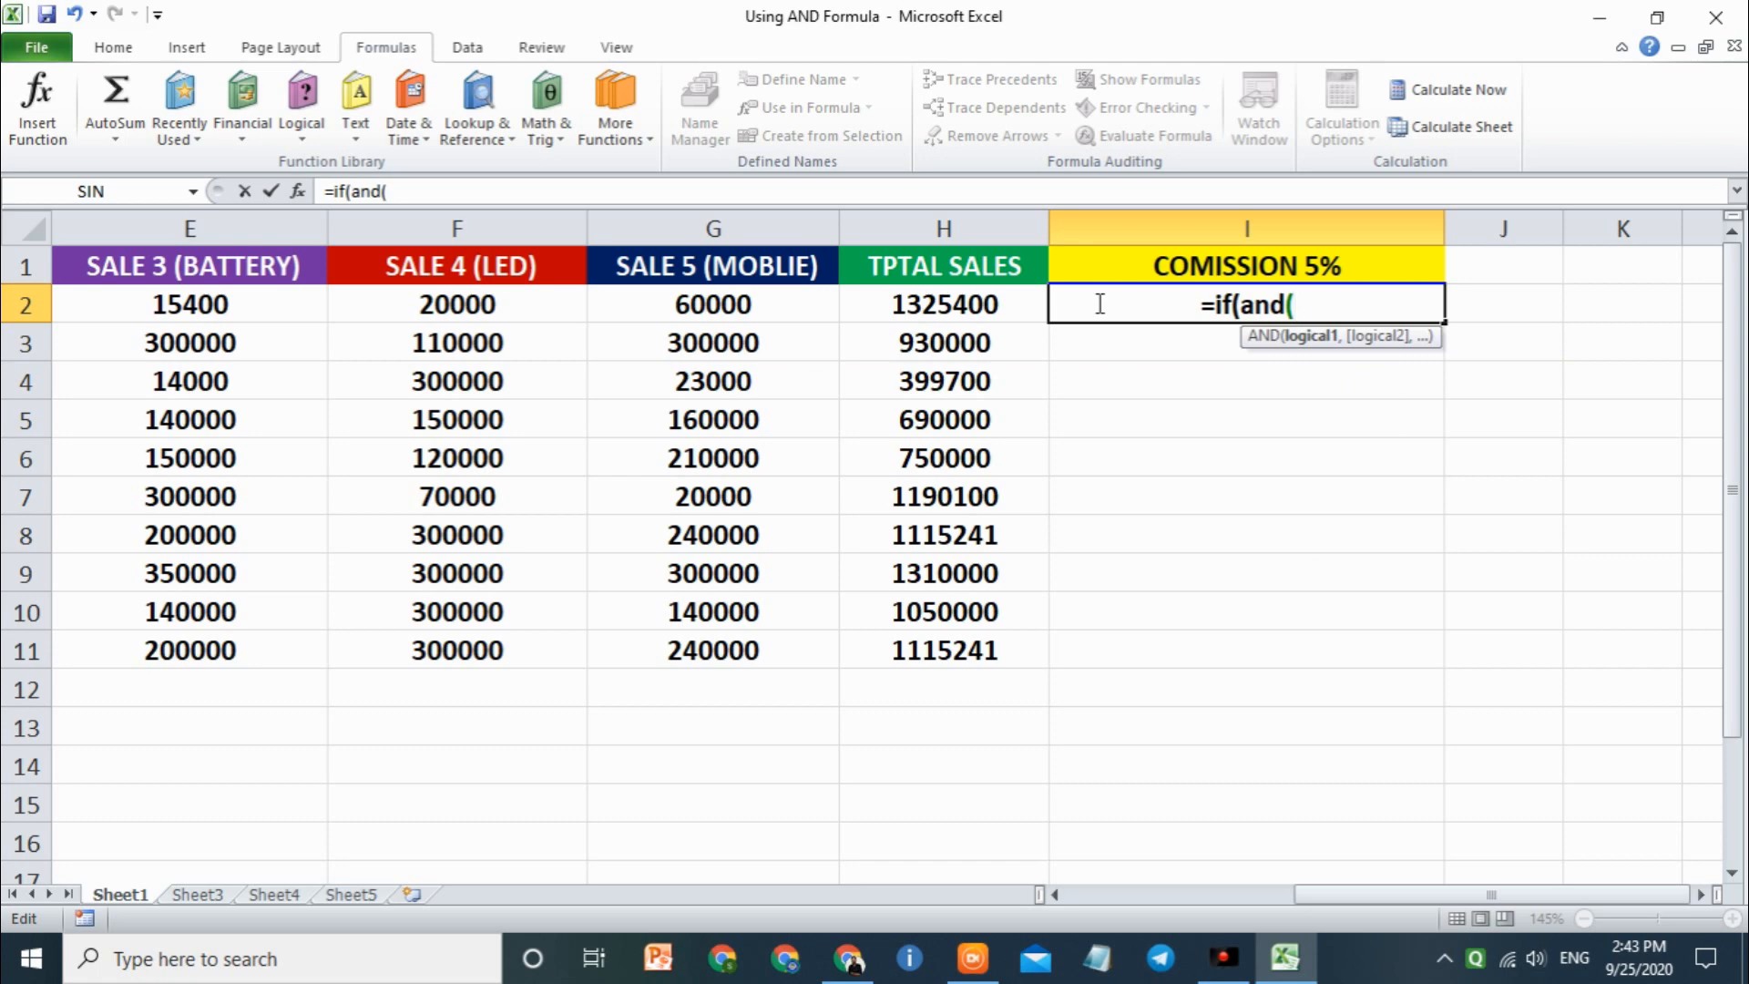
# - Add the conditions C2>=100000 and D2>=100000 to the AND test, each followed by a comma
pyautogui.moveTo(1335, 897); pyautogui.dragTo(1127, 897)
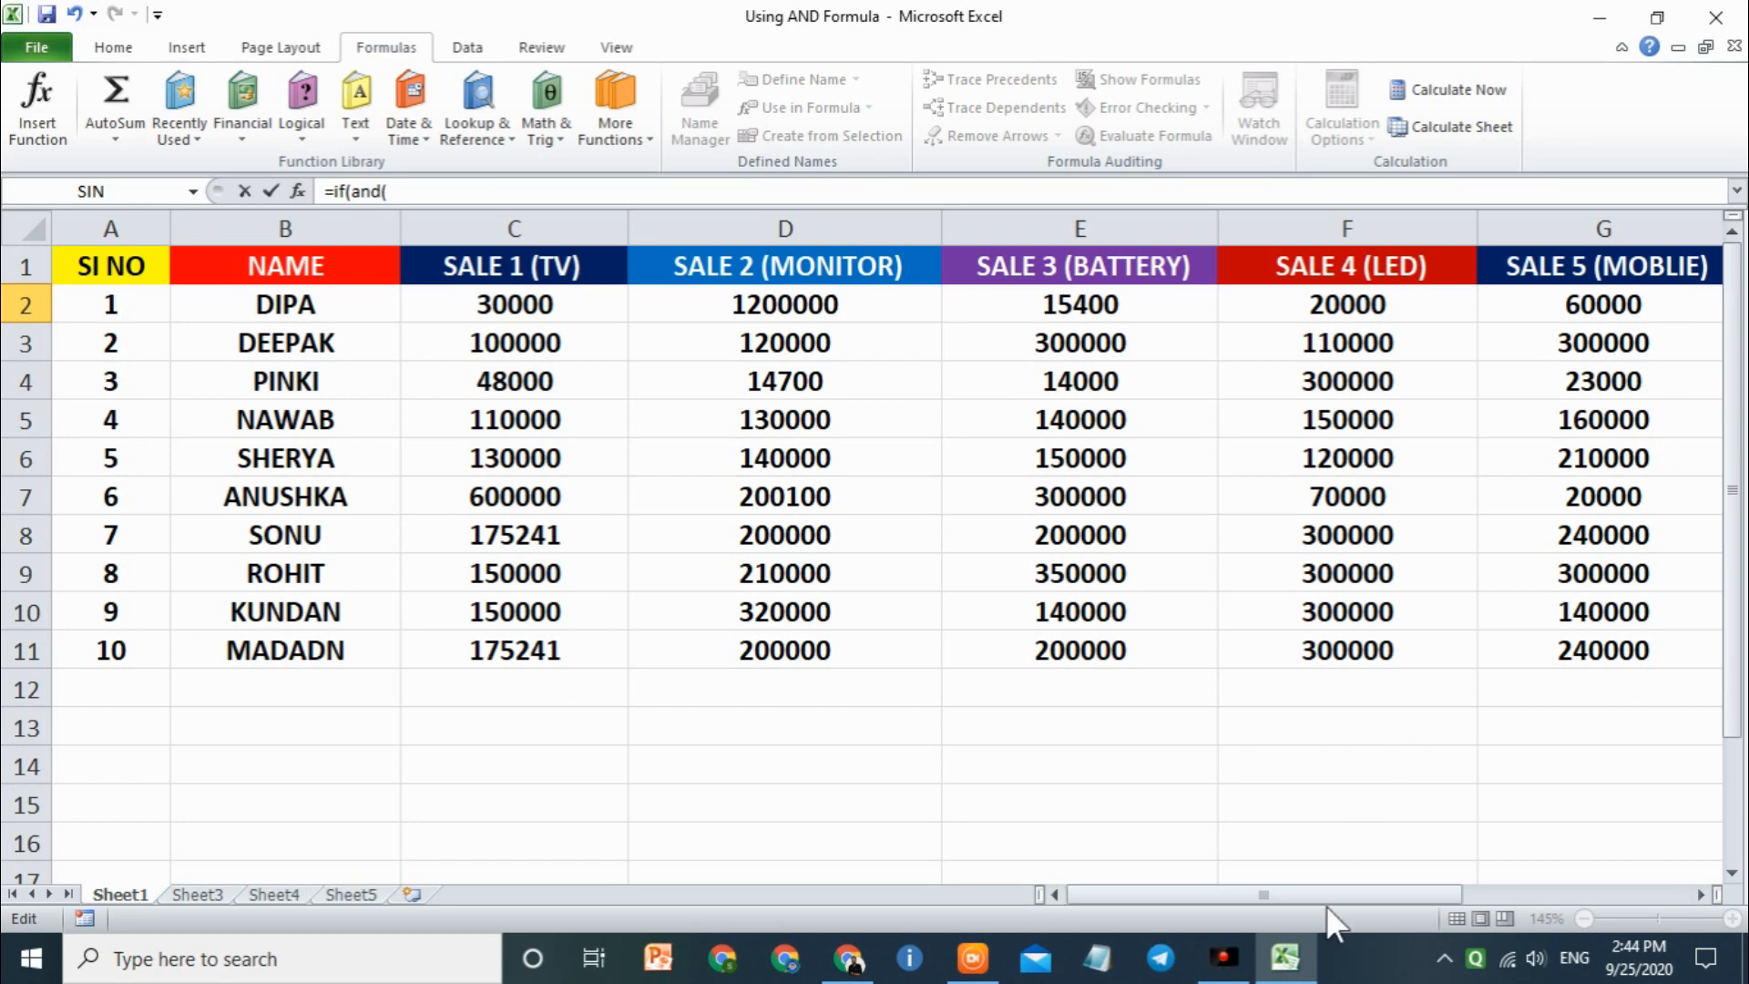
pyautogui.moveTo(1300, 900); pyautogui.dragTo(1375, 888)
pyautogui.click(400, 310)
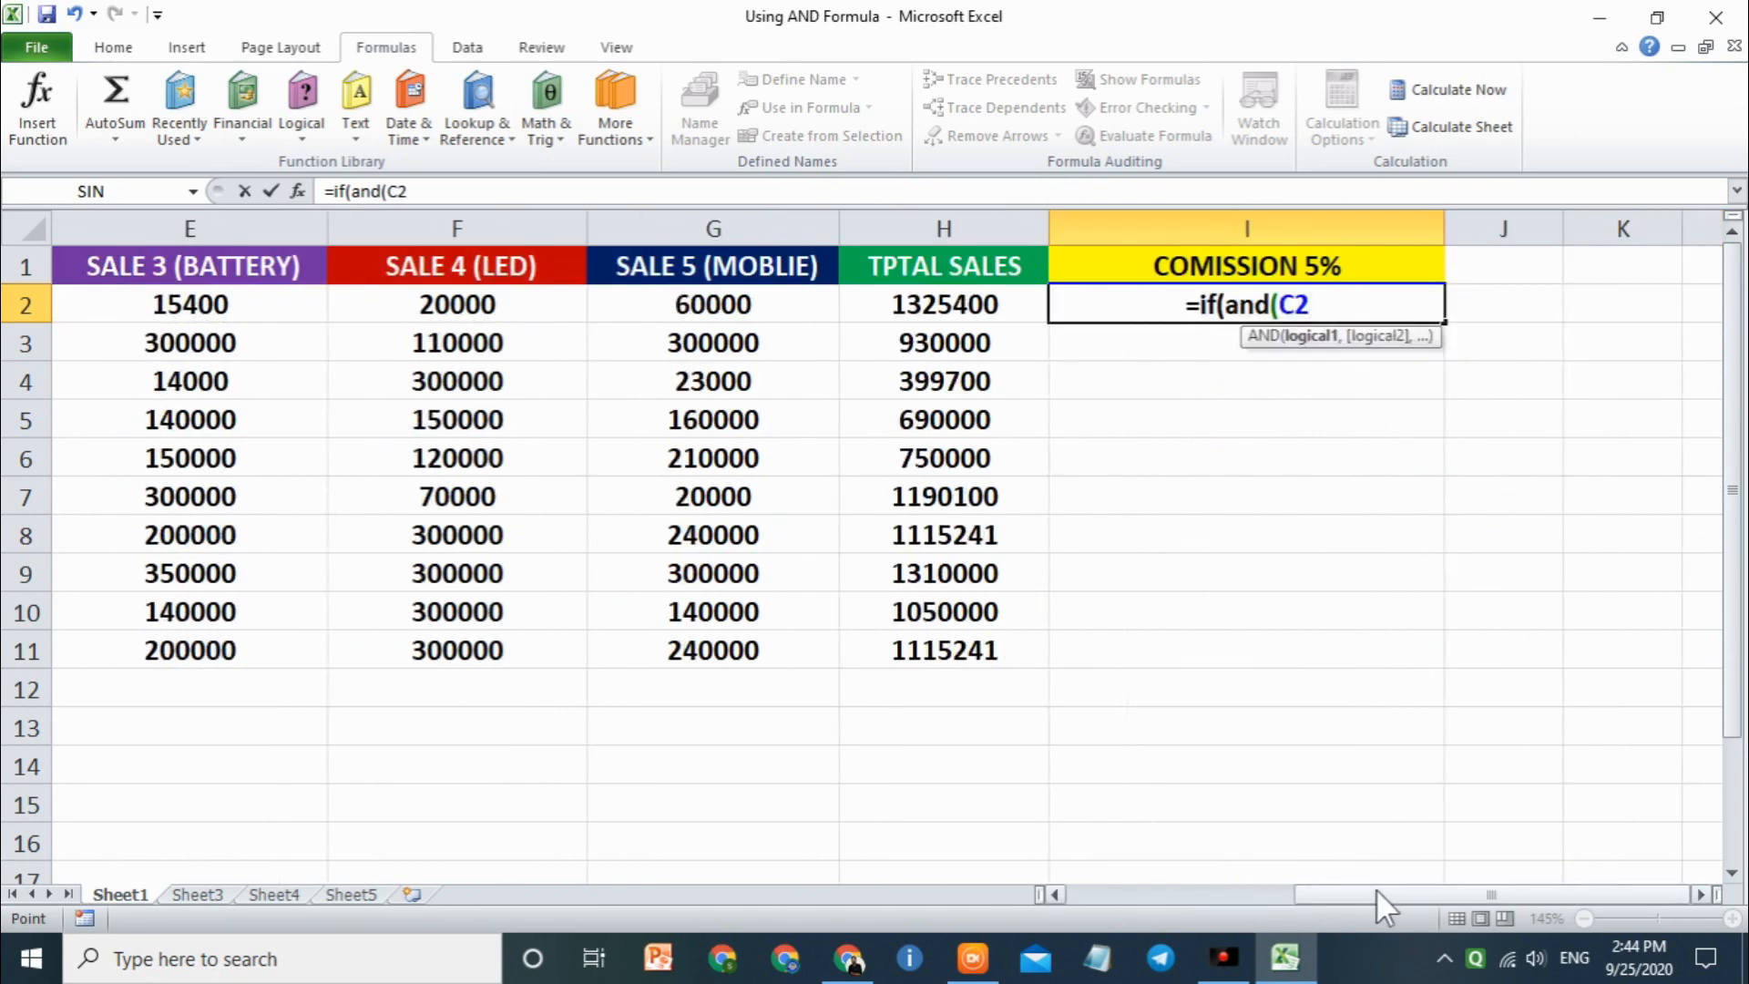
pyautogui.write('>=')
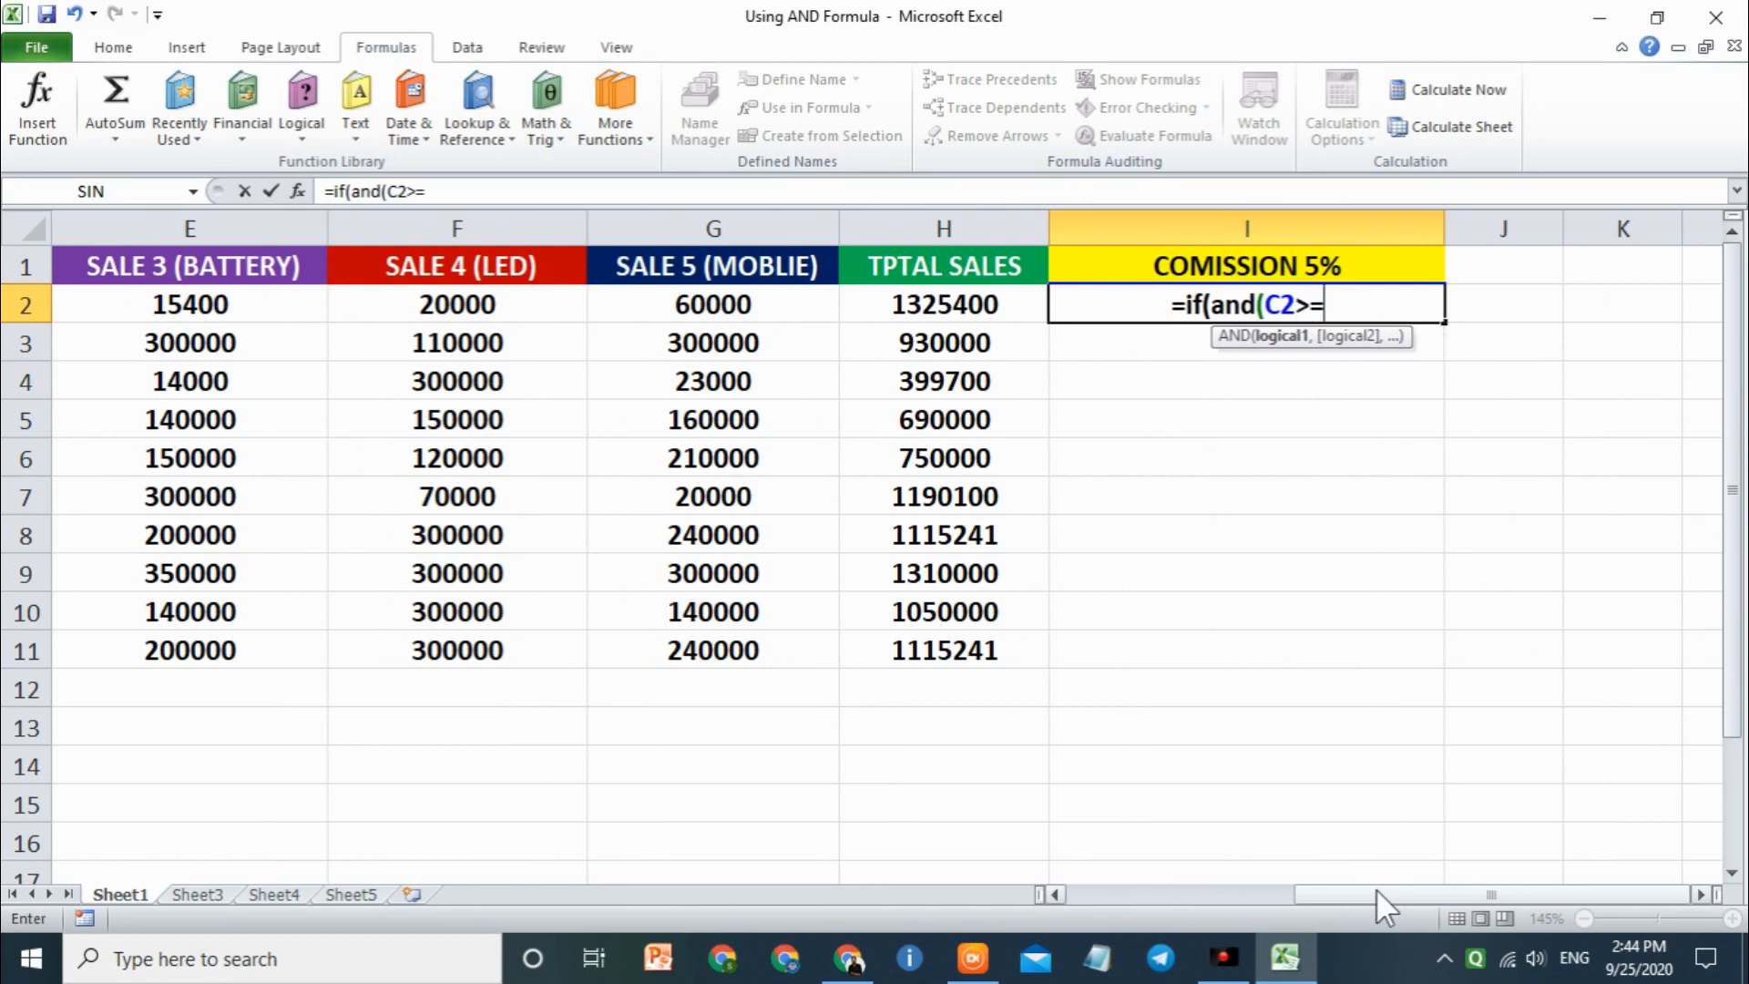
pyautogui.write('100000,')
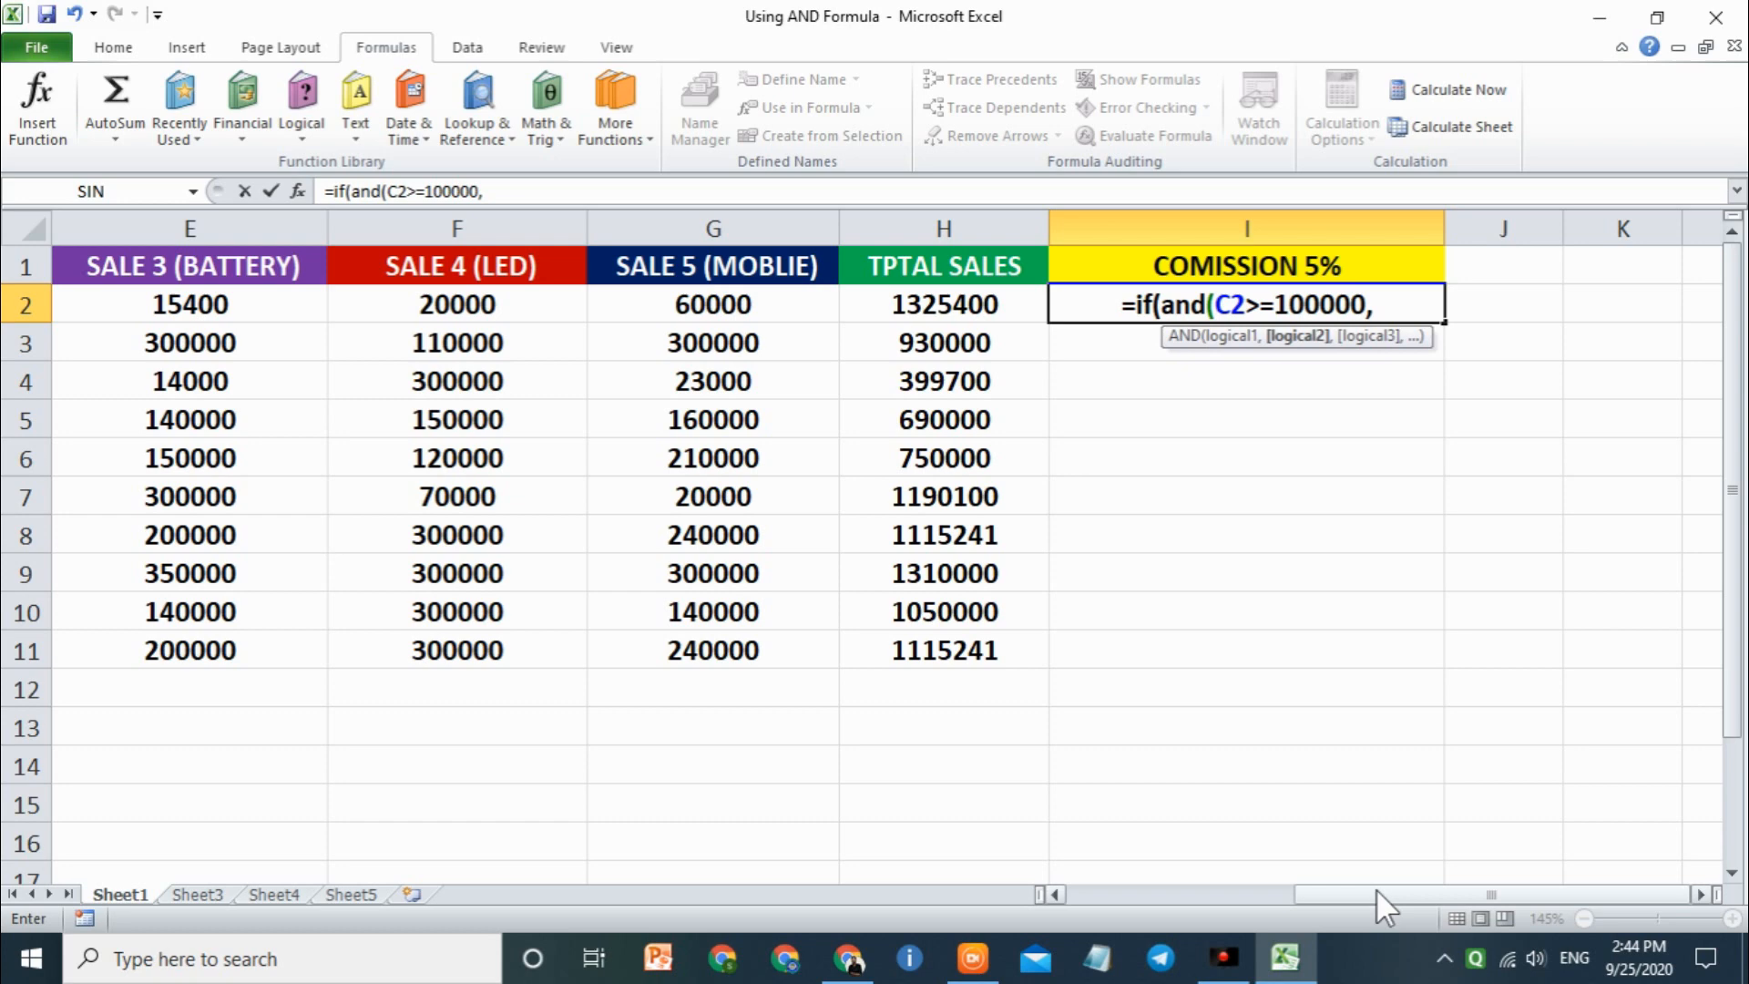
pyautogui.moveTo(1375, 888); pyautogui.dragTo(1160, 874)
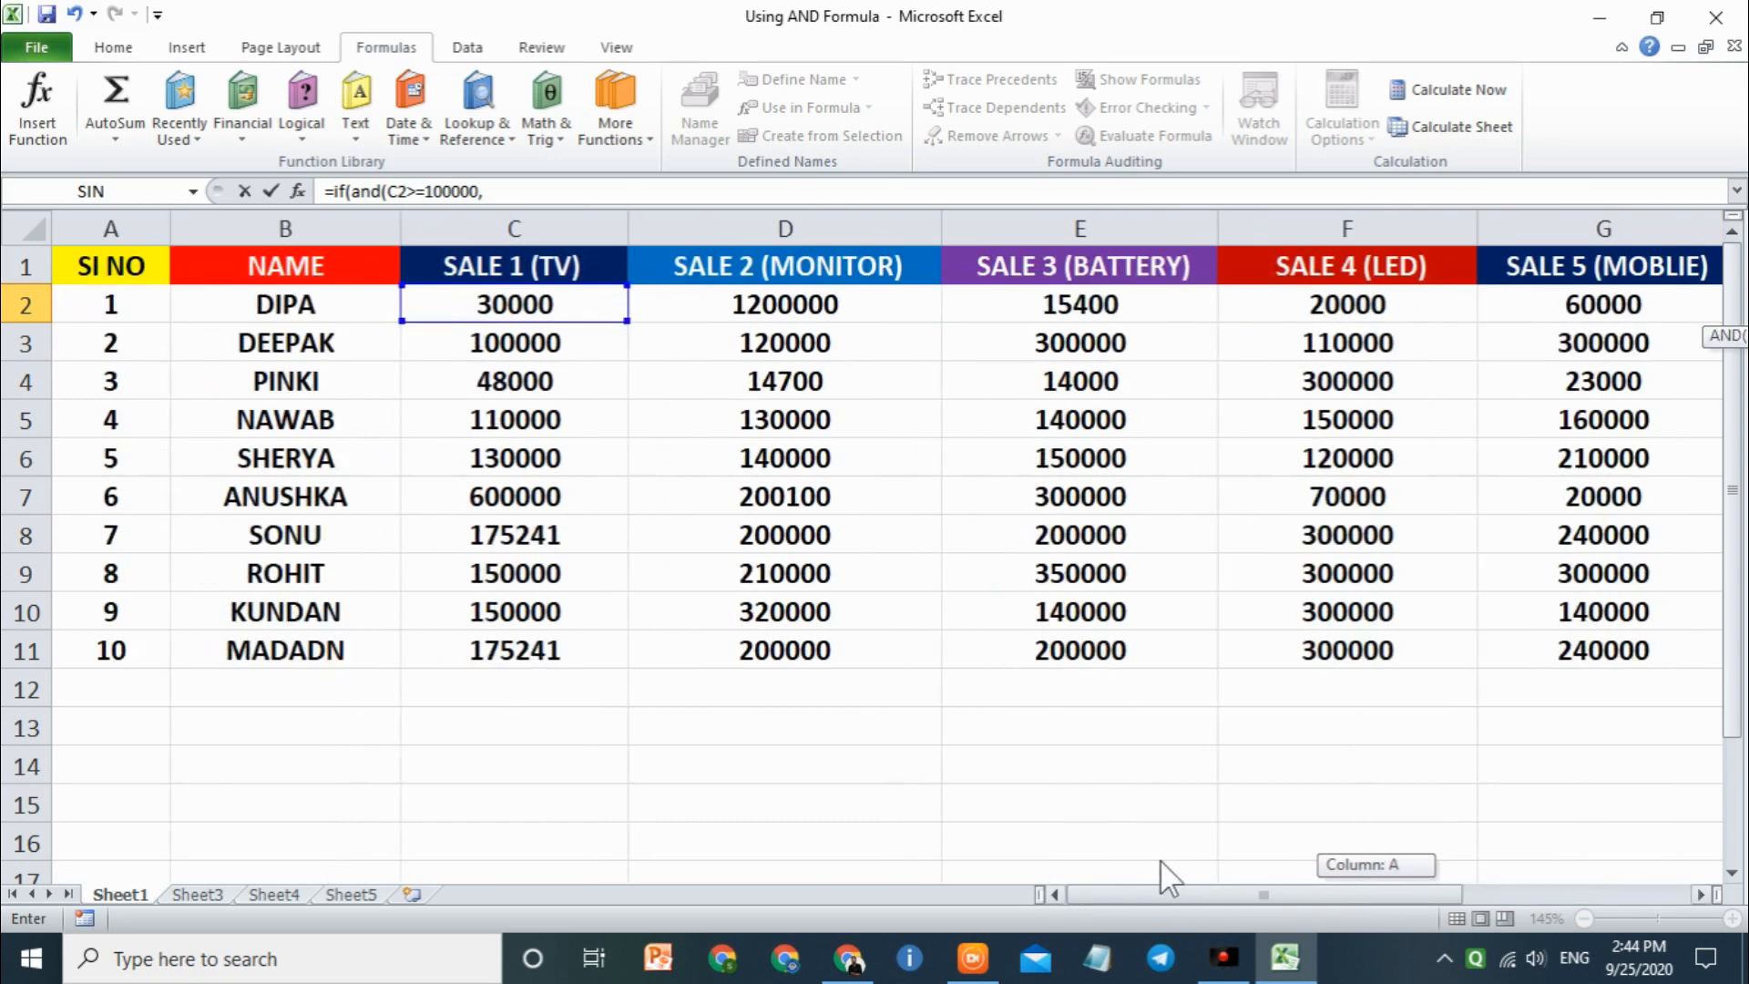
pyautogui.click(824, 303)
pyautogui.moveTo(1297, 889); pyautogui.dragTo(1498, 897)
pyautogui.write('>=100000')
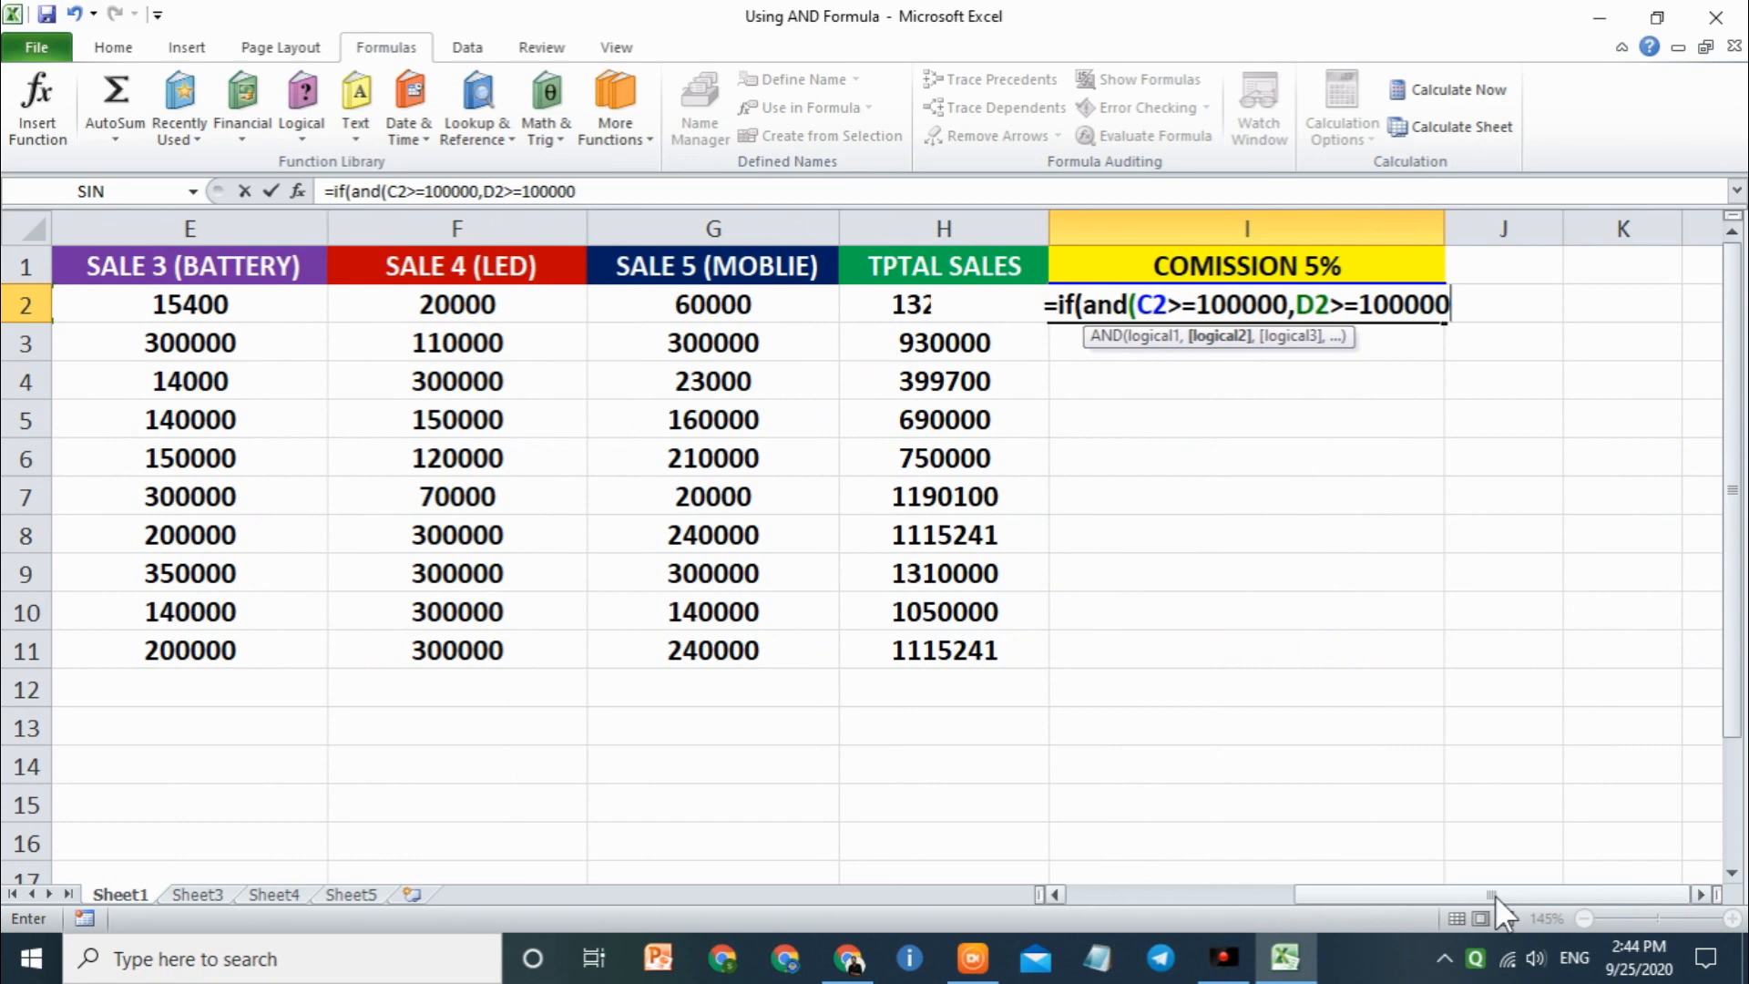
pyautogui.write(',')
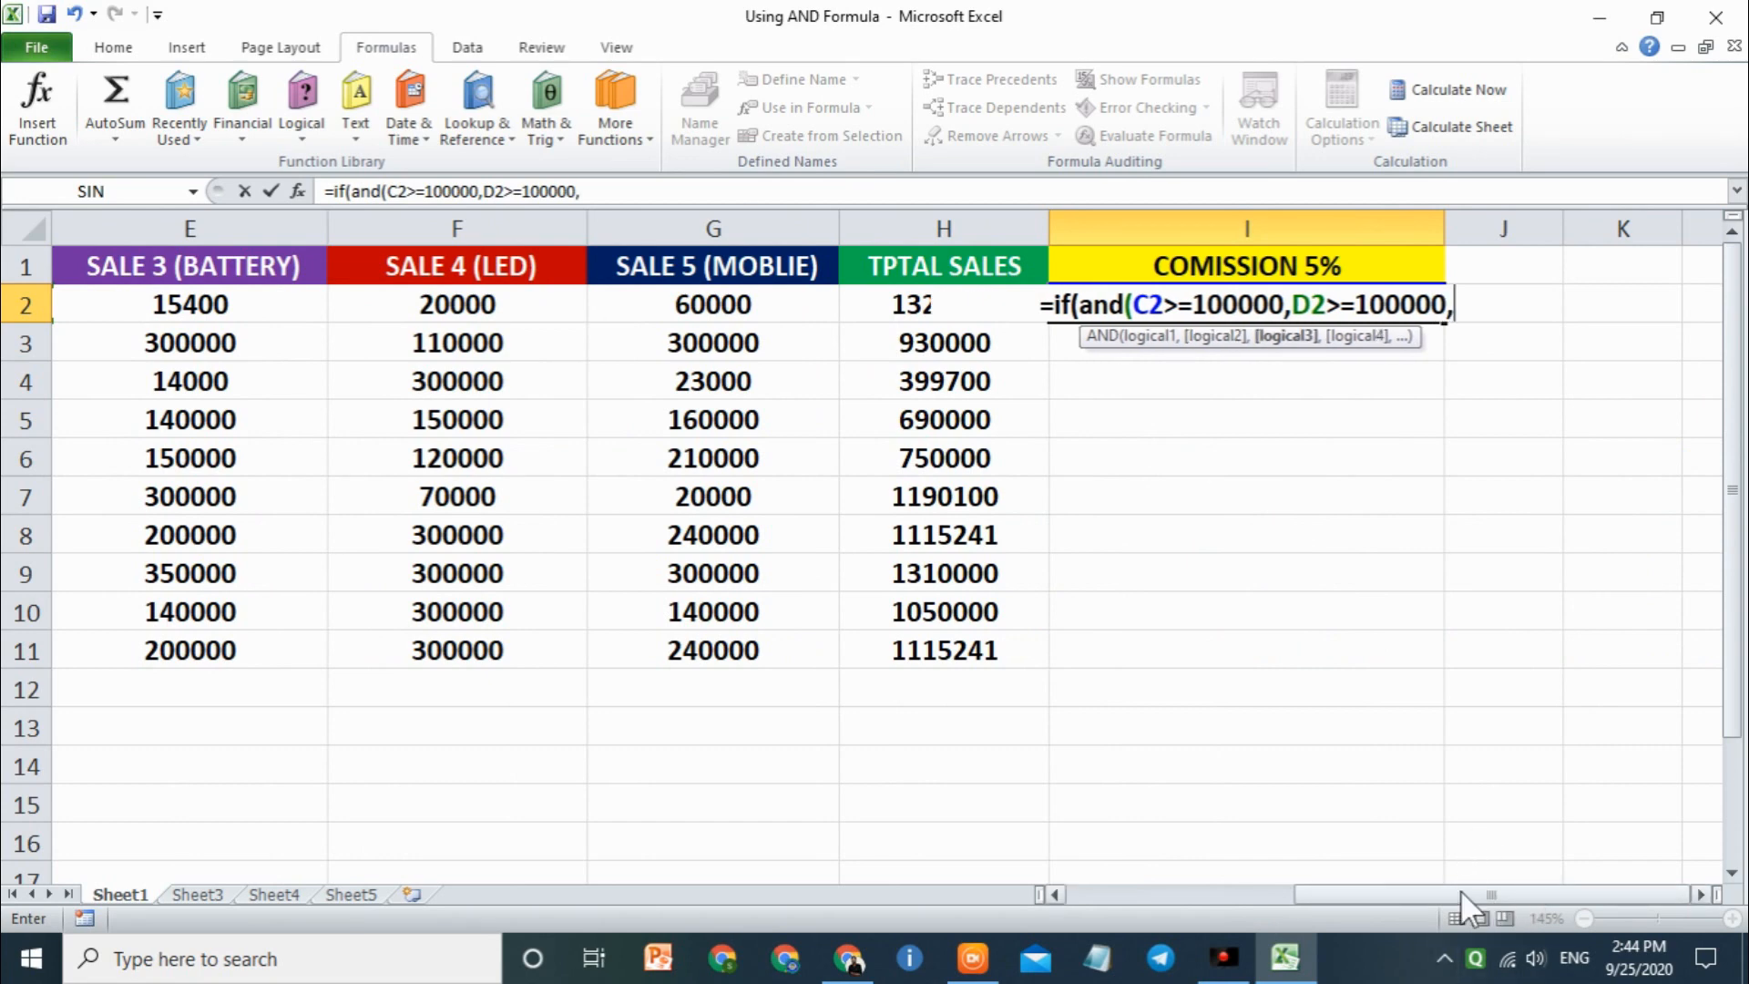
# - Add a further D2>=100000 condition and E2>=100000 to the AND test, each followed by a comma
pyautogui.moveTo(1461, 892)
pyautogui.mouseDown()
pyautogui.moveTo(1257, 872)
pyautogui.moveTo(1230, 888)
pyautogui.moveTo(1455, 900)
pyautogui.mouseUp()
pyautogui.click(880, 297)
pyautogui.write('>=10000')
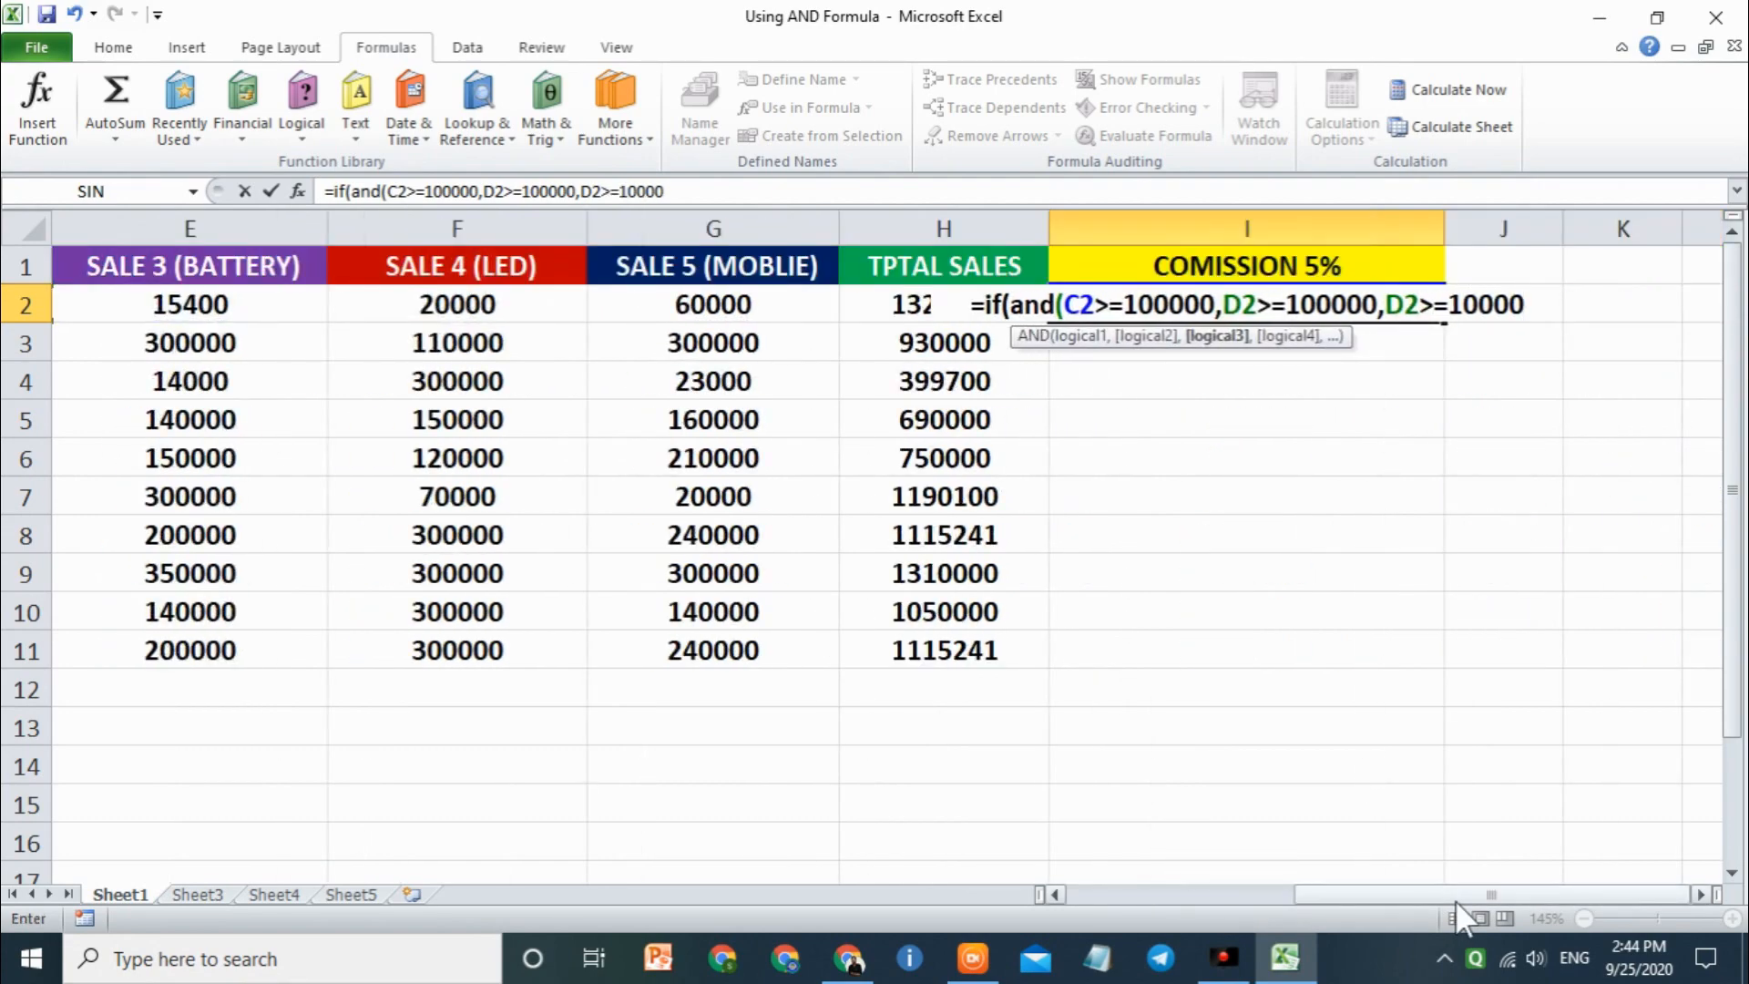
pyautogui.write('0,')
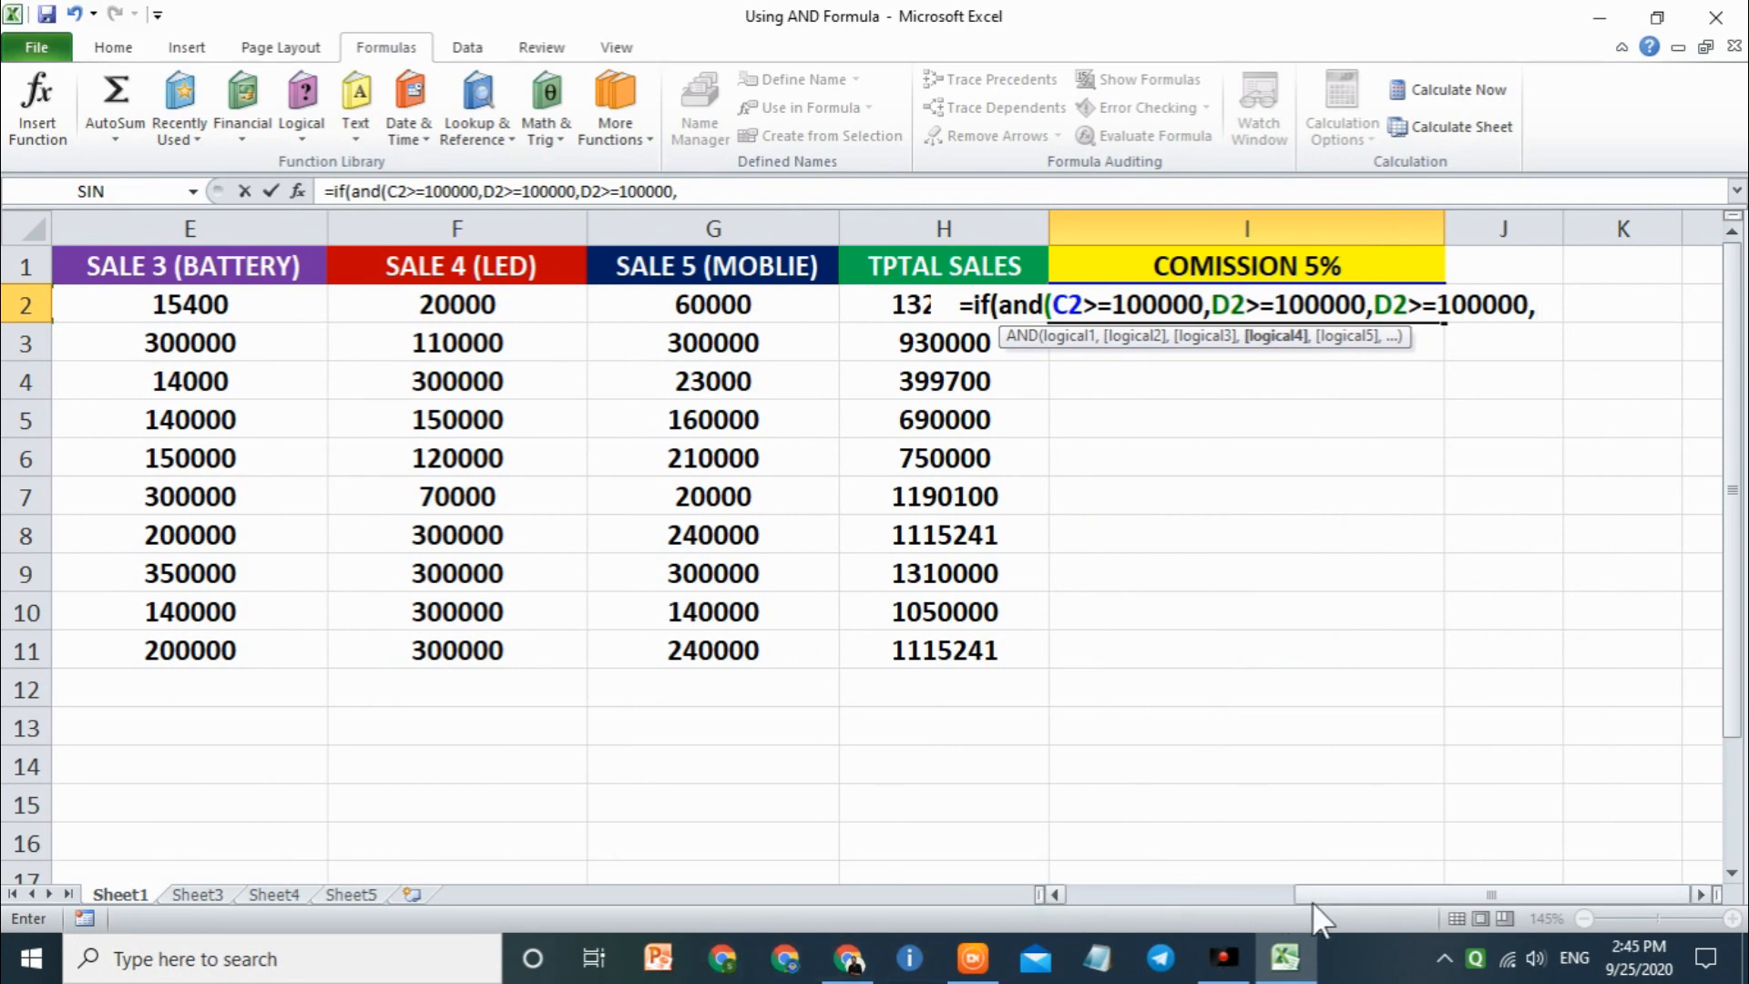
pyautogui.moveTo(1325, 895); pyautogui.dragTo(1409, 911)
pyautogui.click(593, 292)
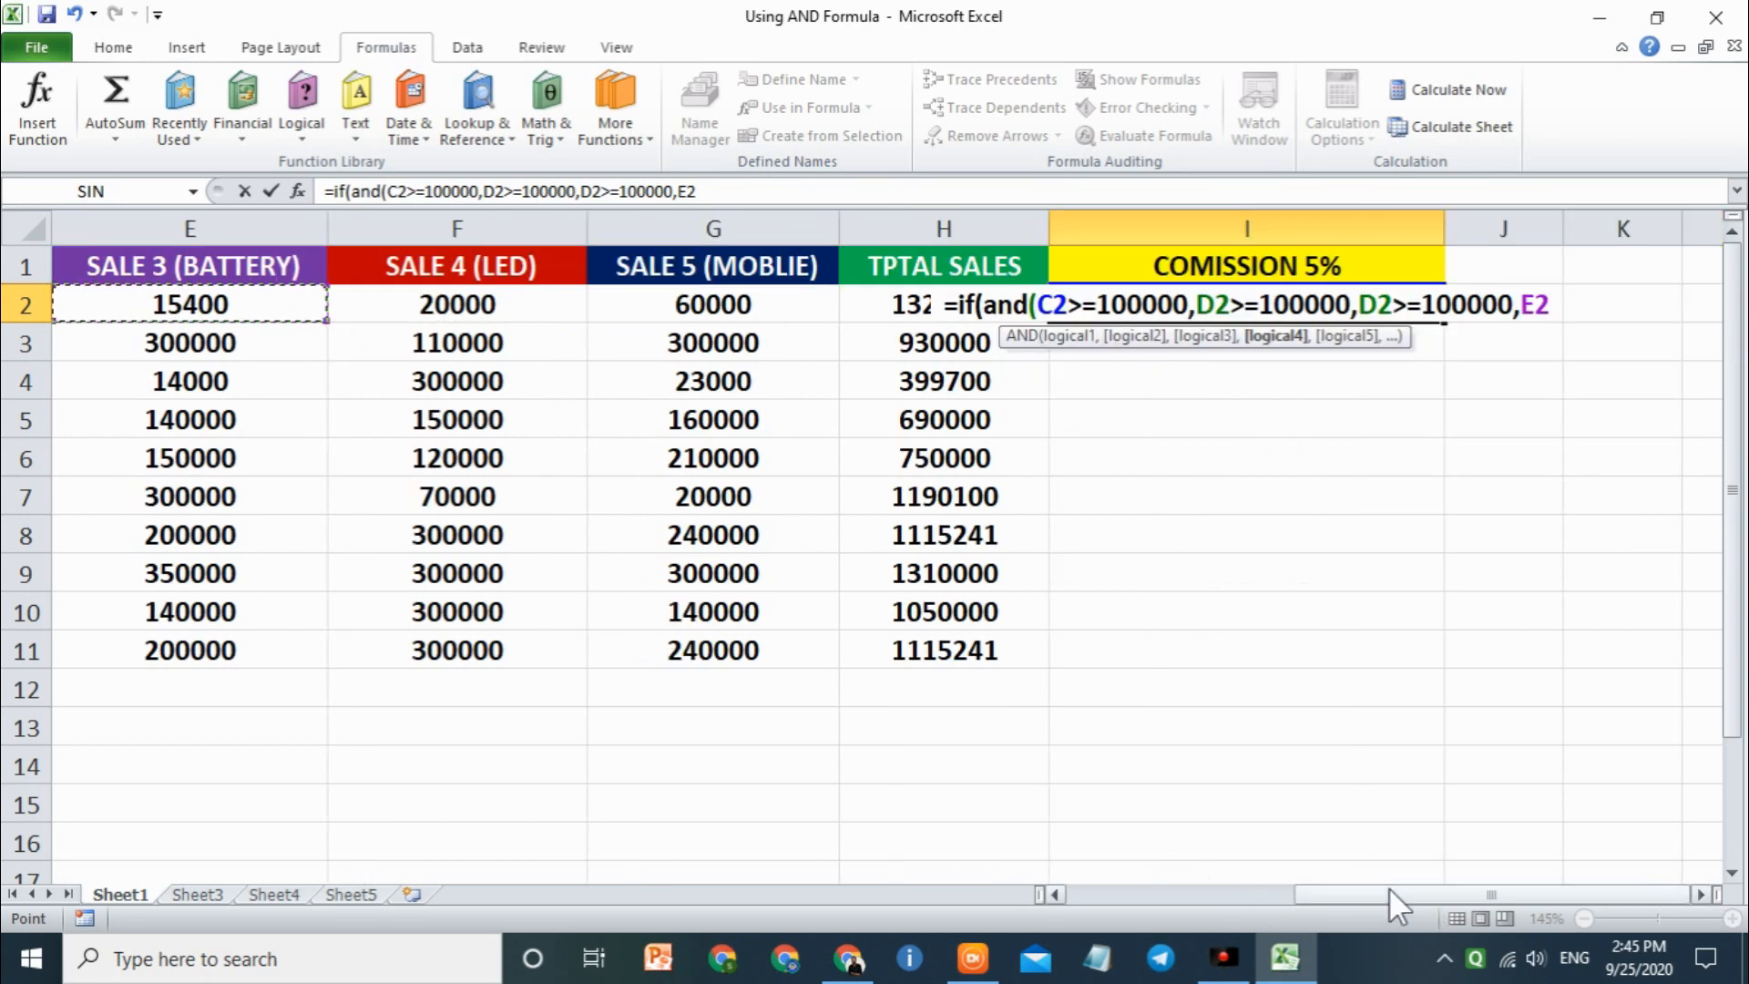
pyautogui.write('>=100000,')
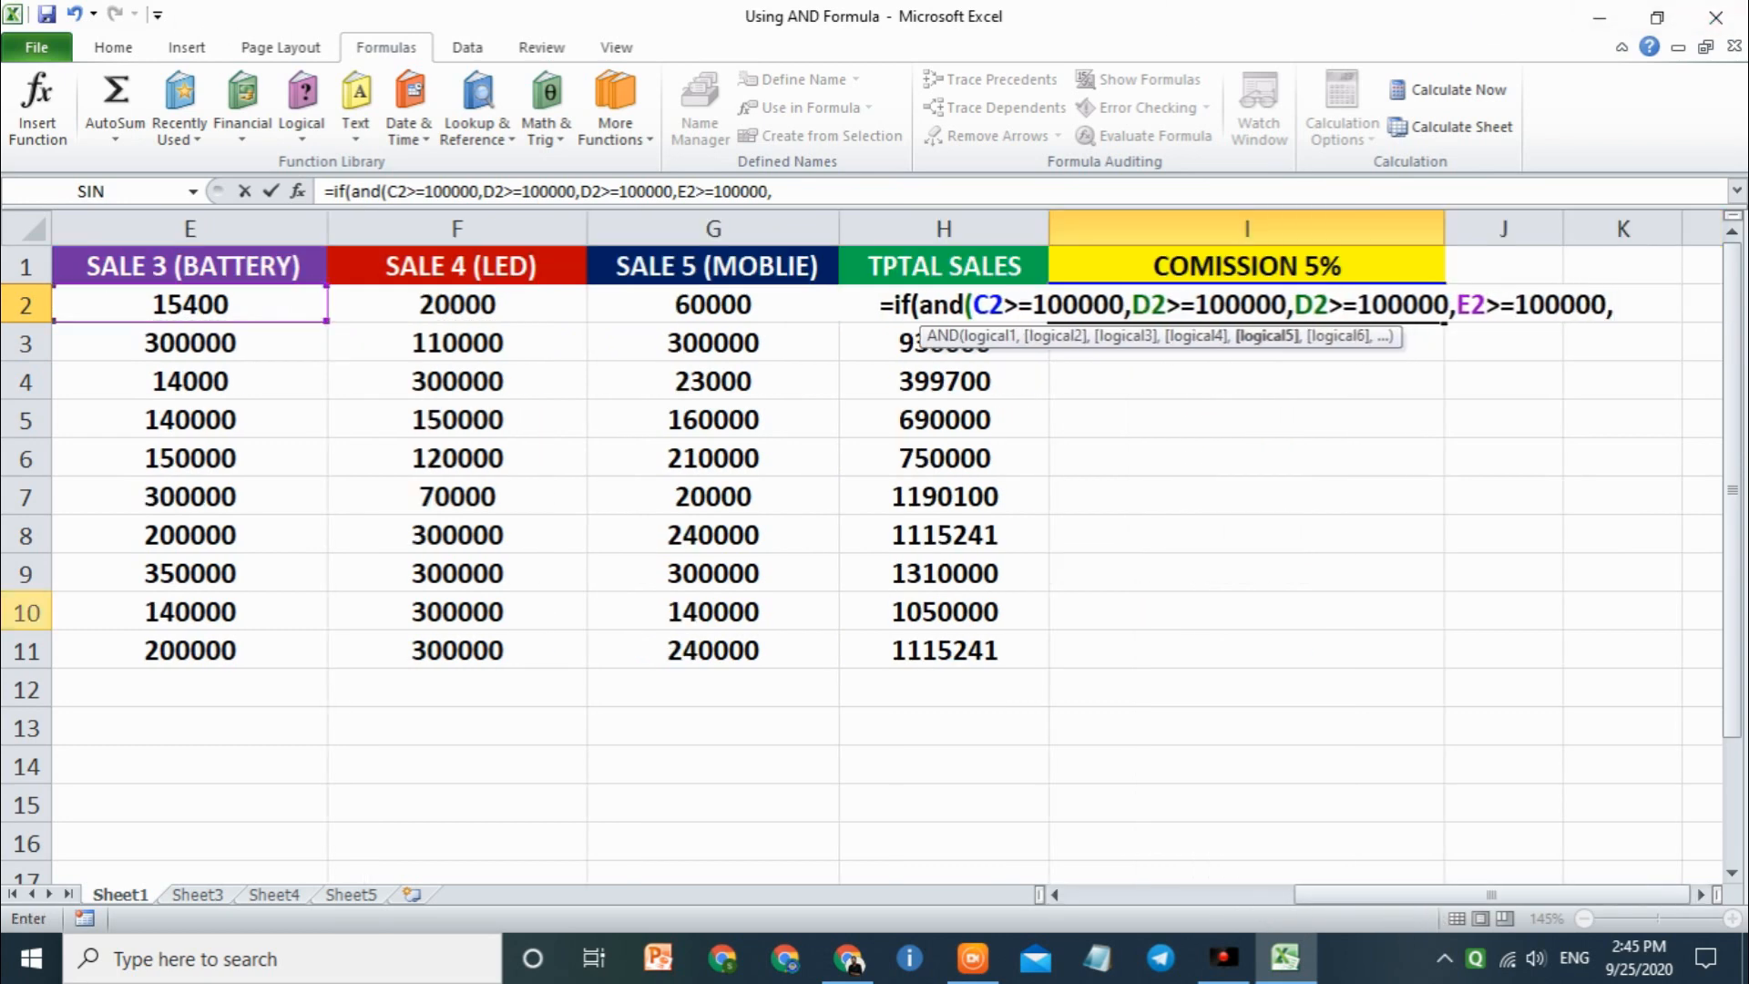
# - Add the conditions F2>=10000 and G2>=100000, and close the AND function's parenthesis
pyautogui.click(458, 298)
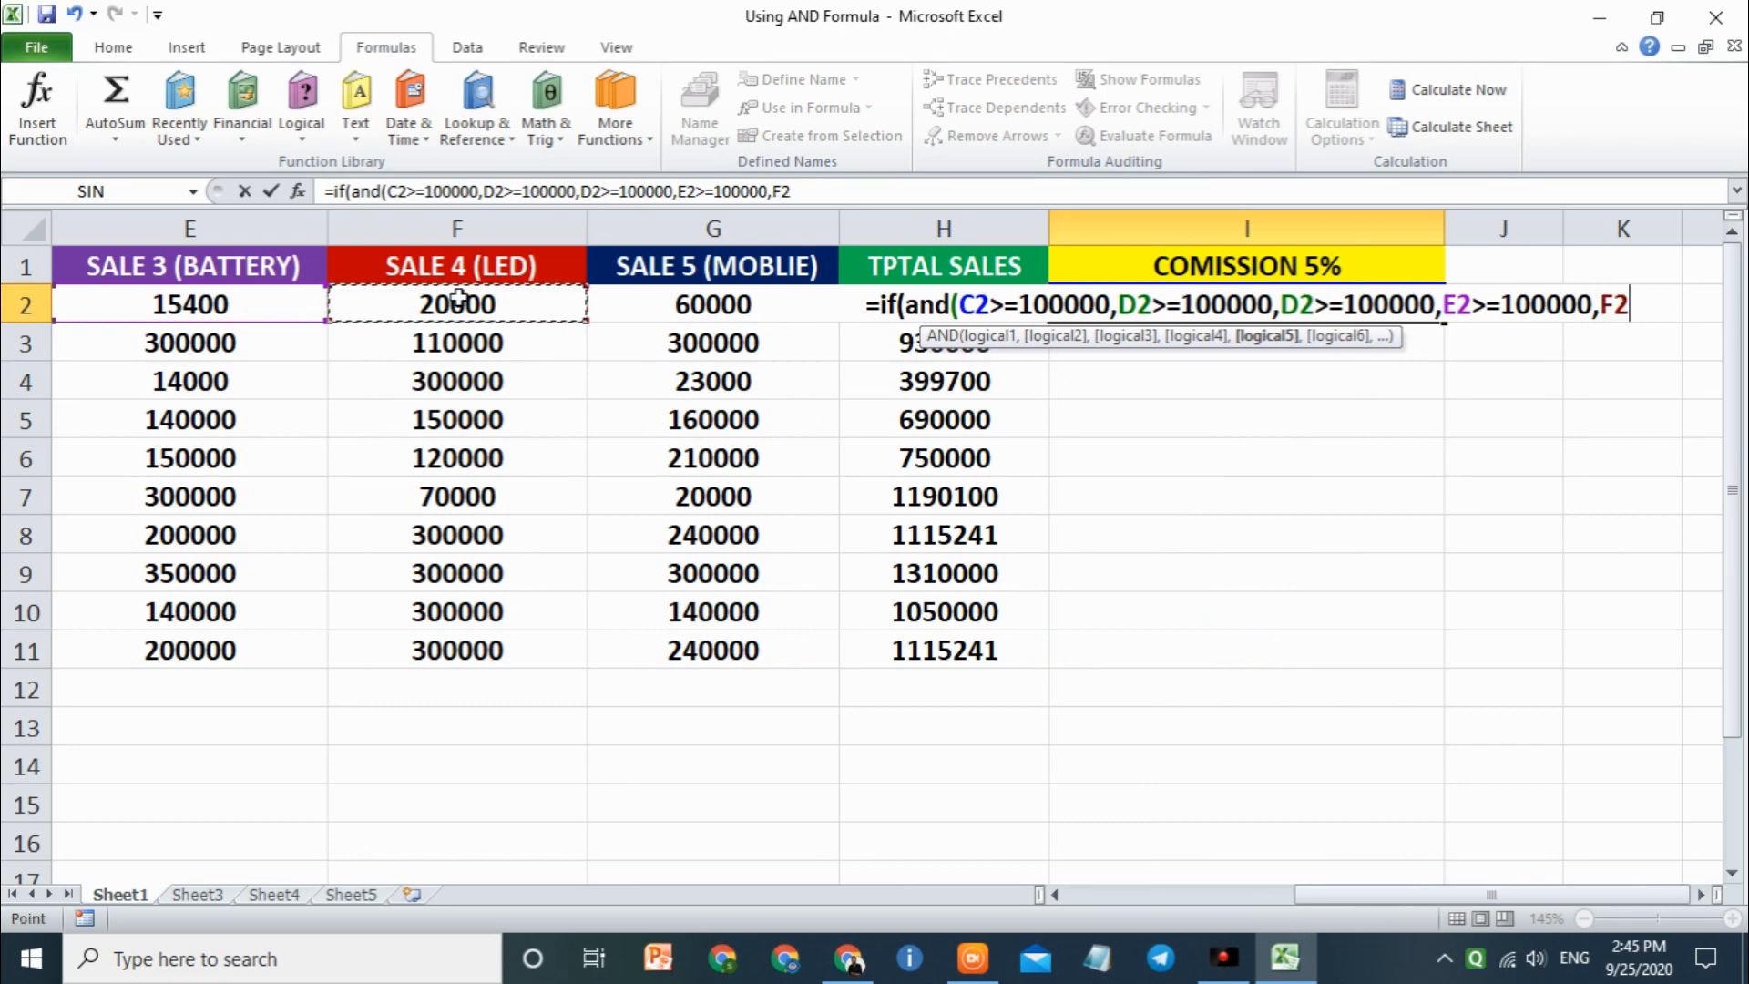
pyautogui.write('>=10000')
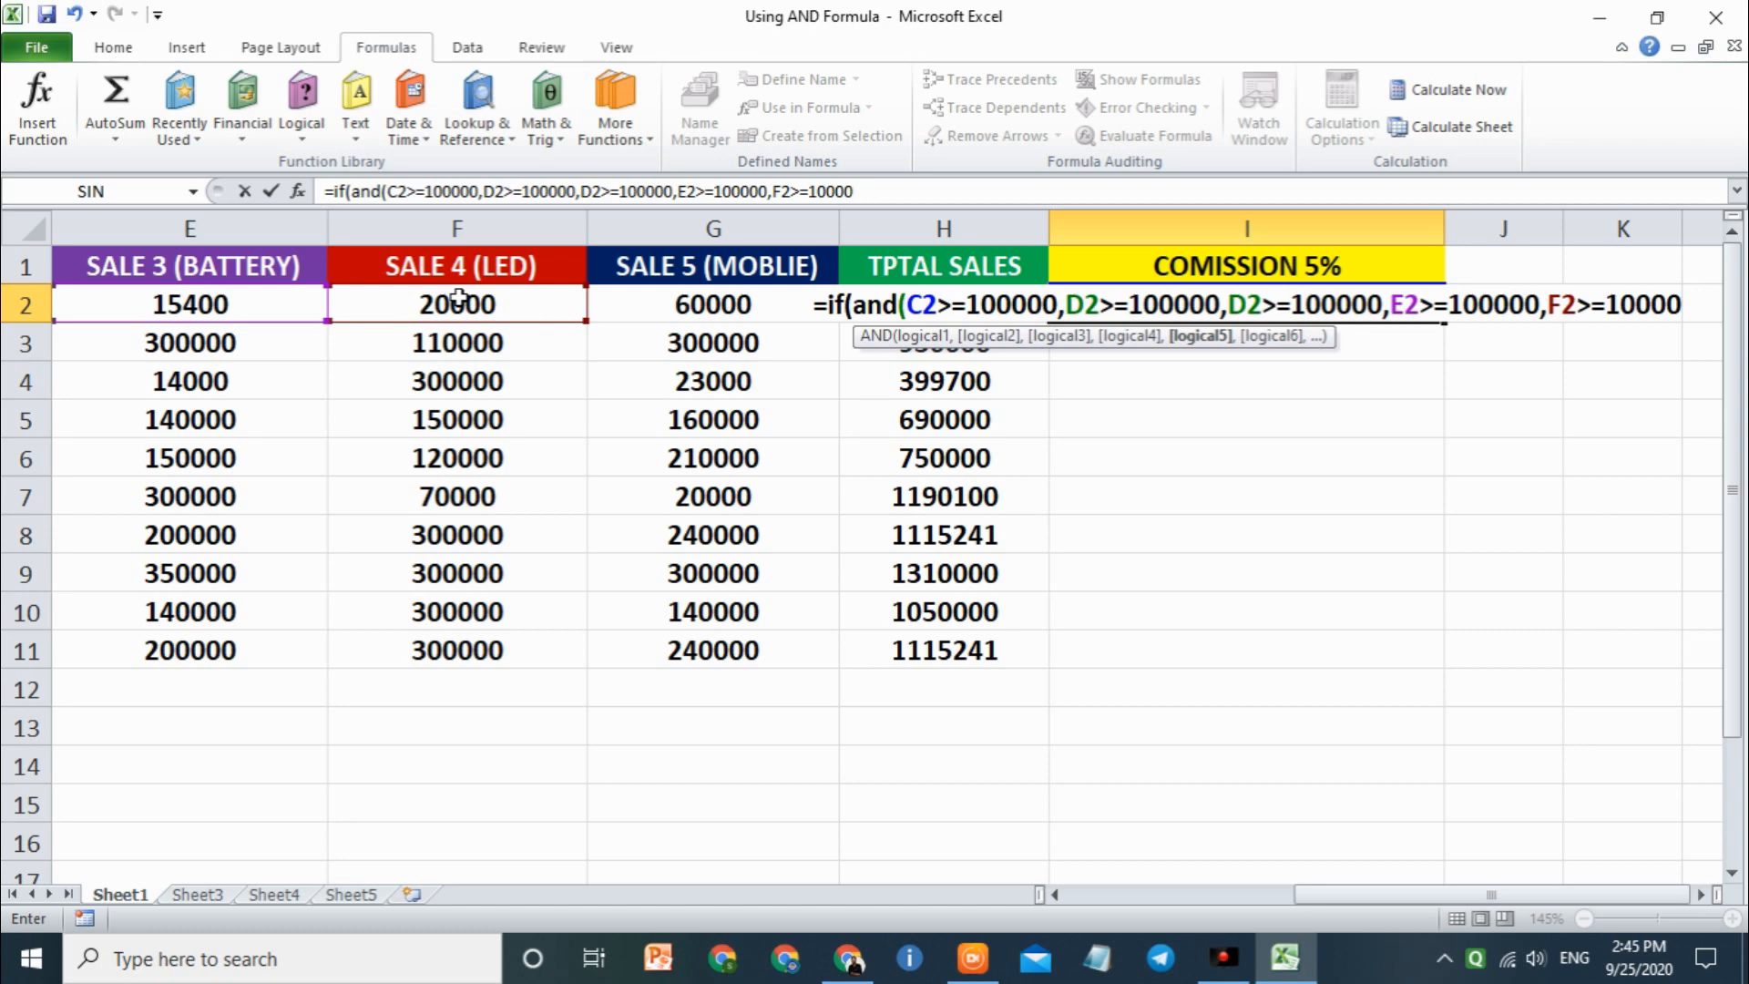
pyautogui.write(',')
pyautogui.click(670, 307)
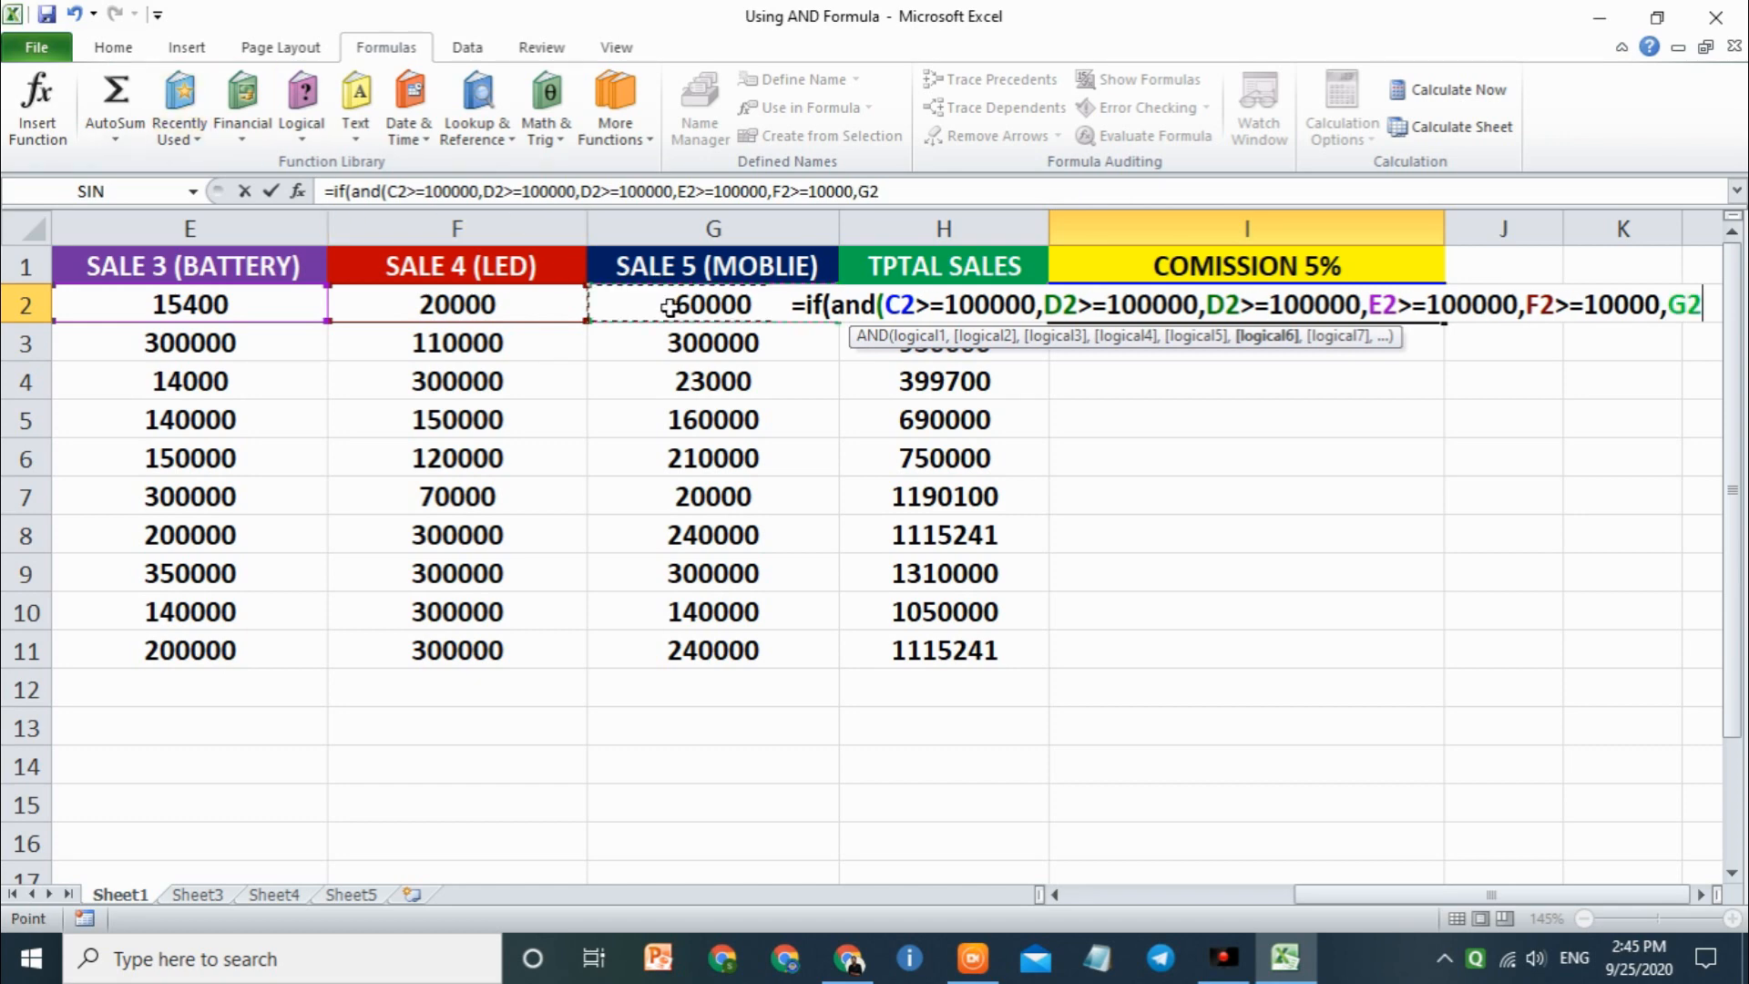
pyautogui.write('>=')
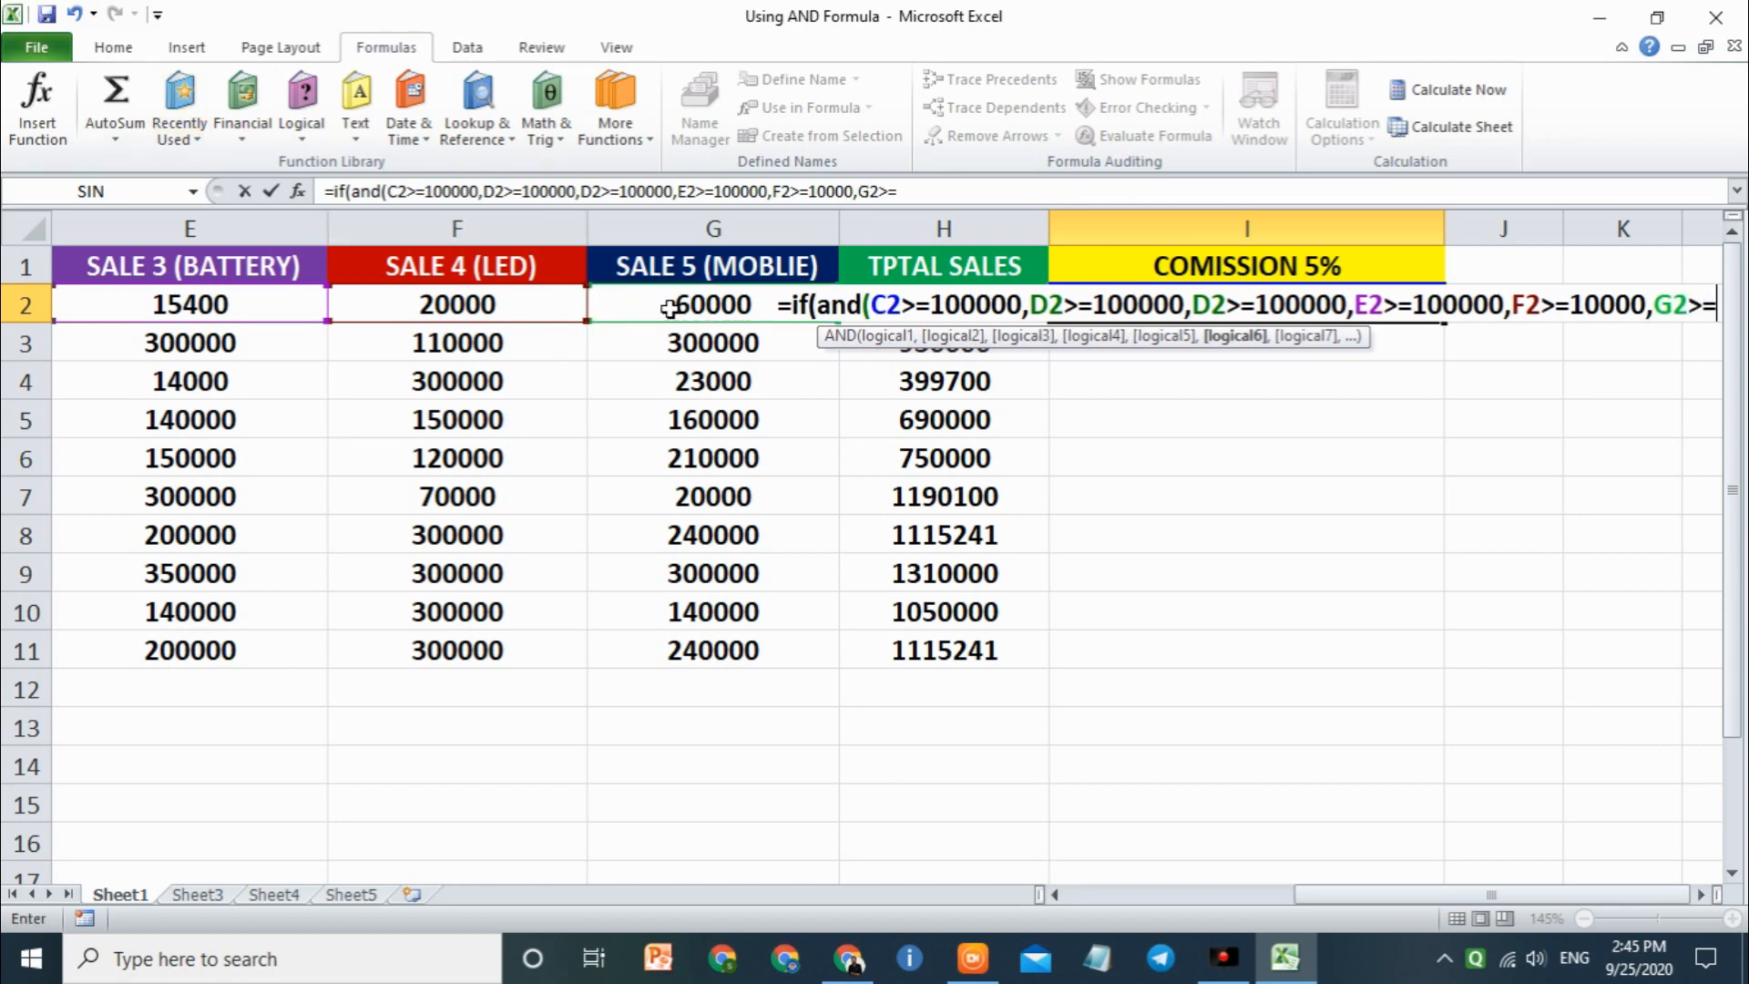
pyautogui.write('100000')
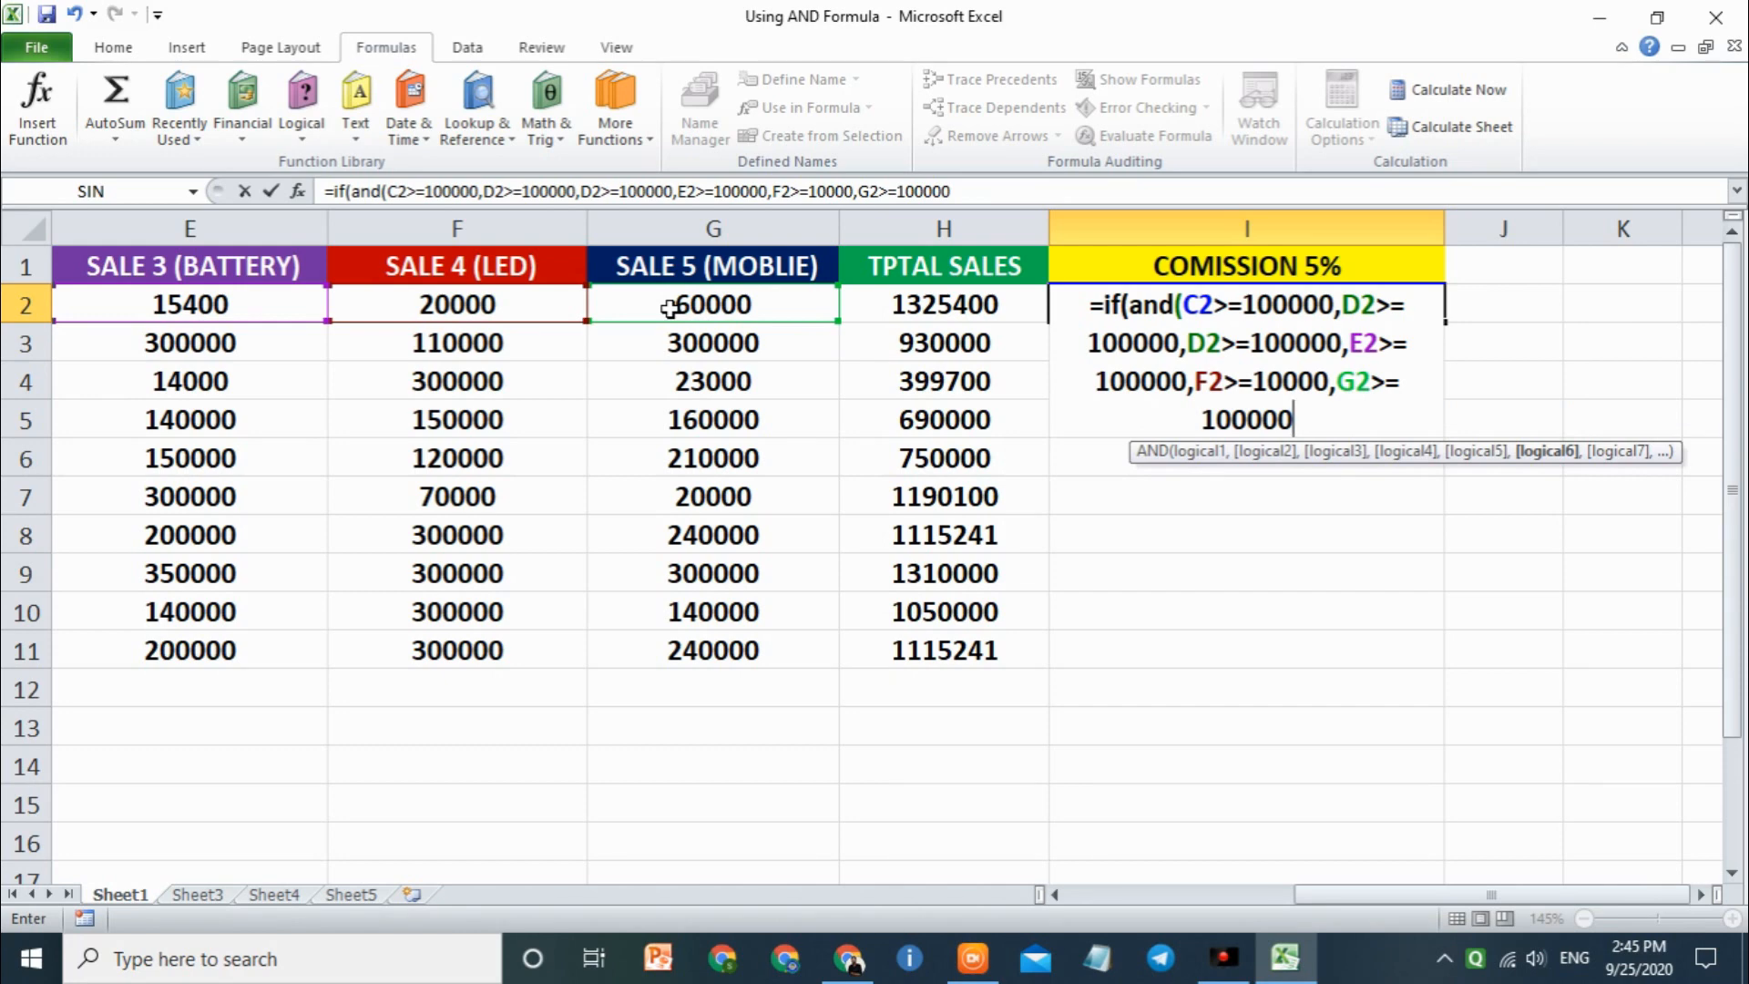
pyautogui.write(')')
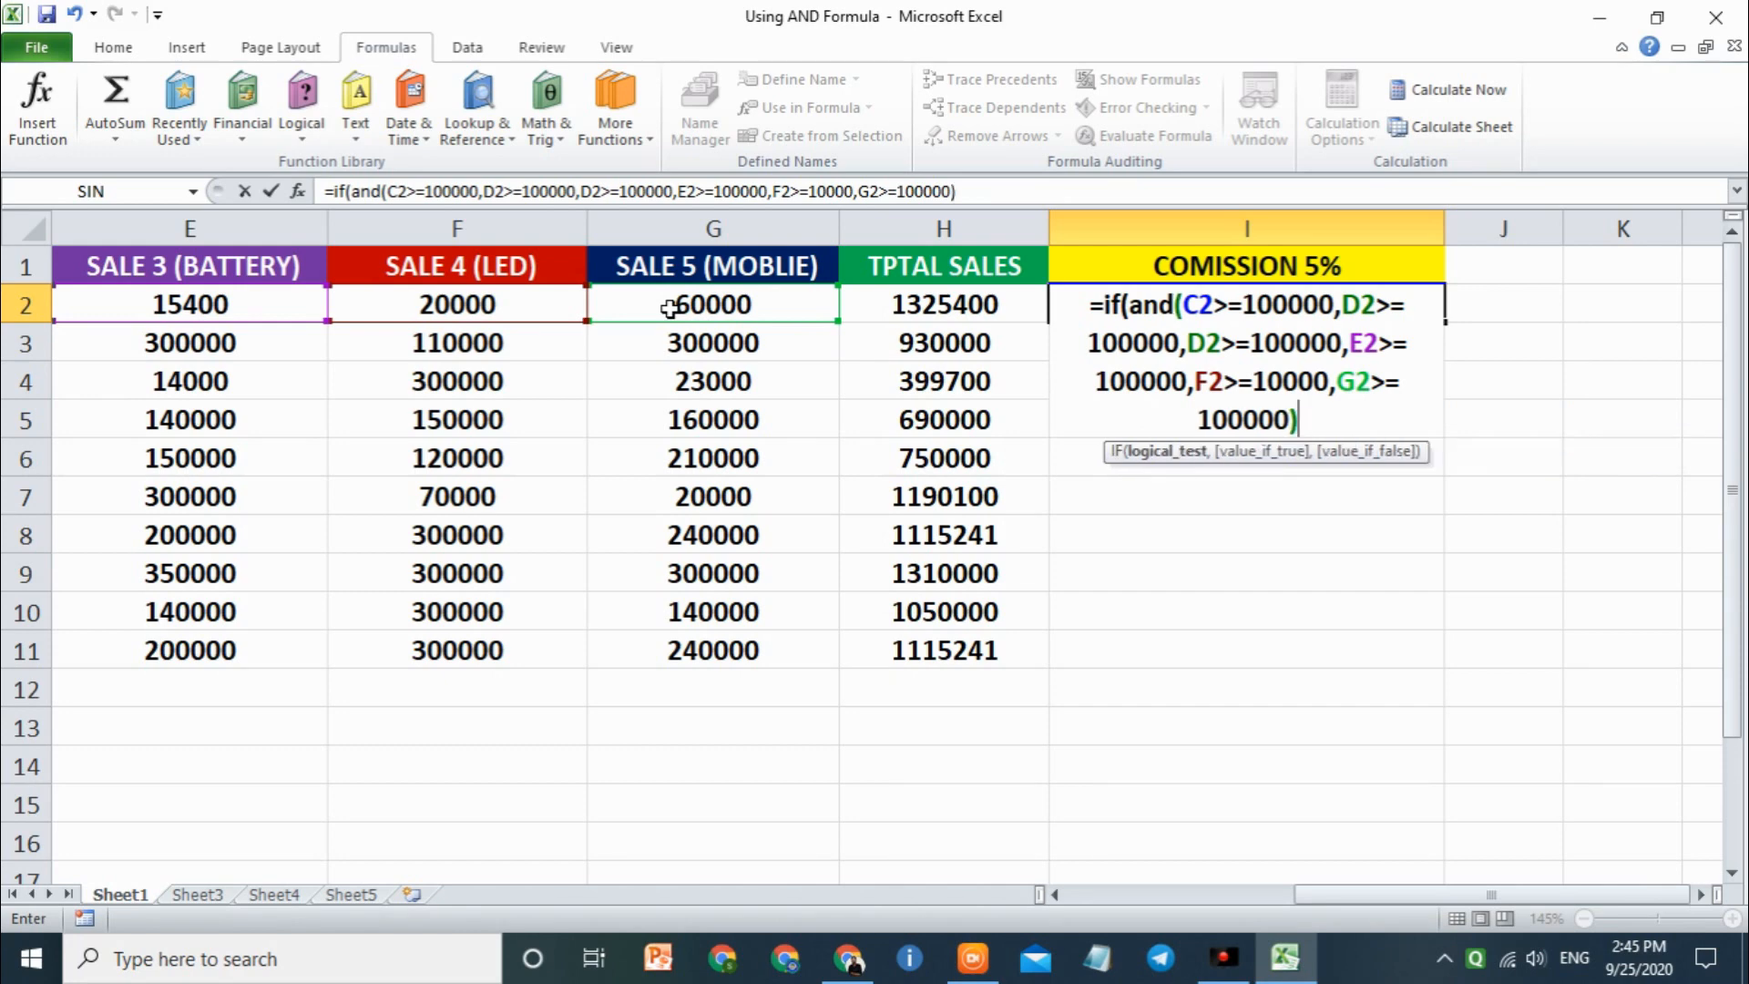
# - Enter H2*5% as the IF function's value if true, followed by a comma
pyautogui.write(',')
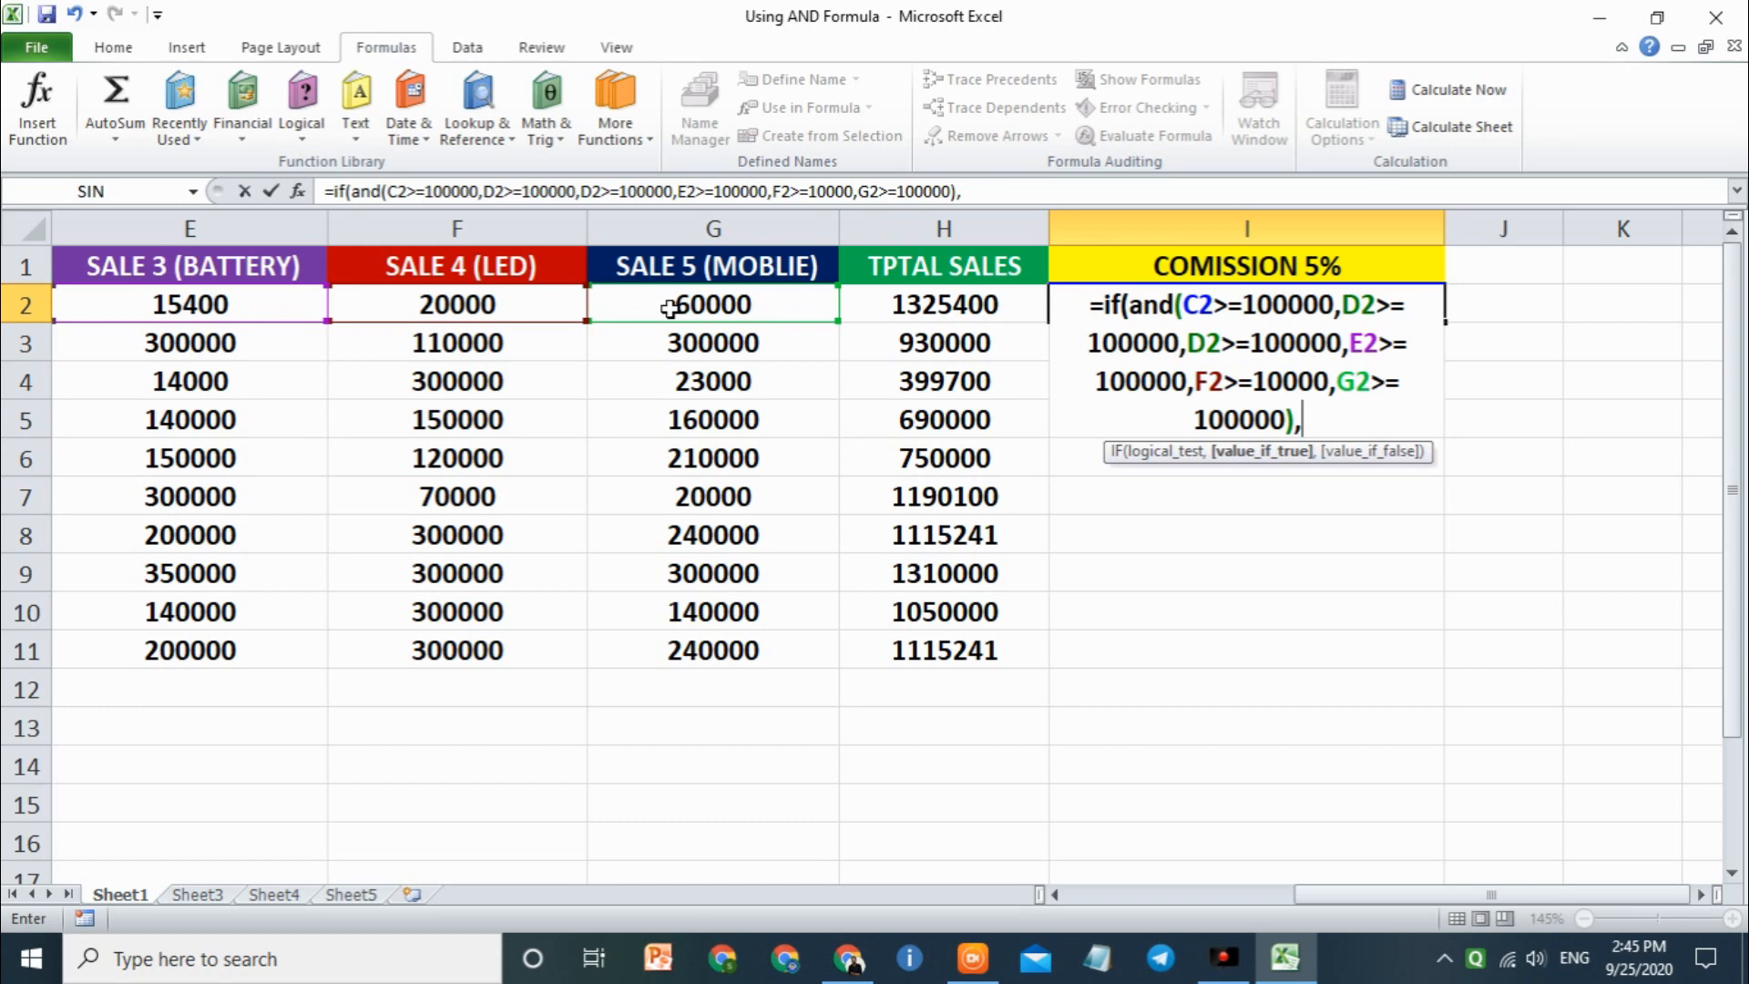
pyautogui.click(901, 314)
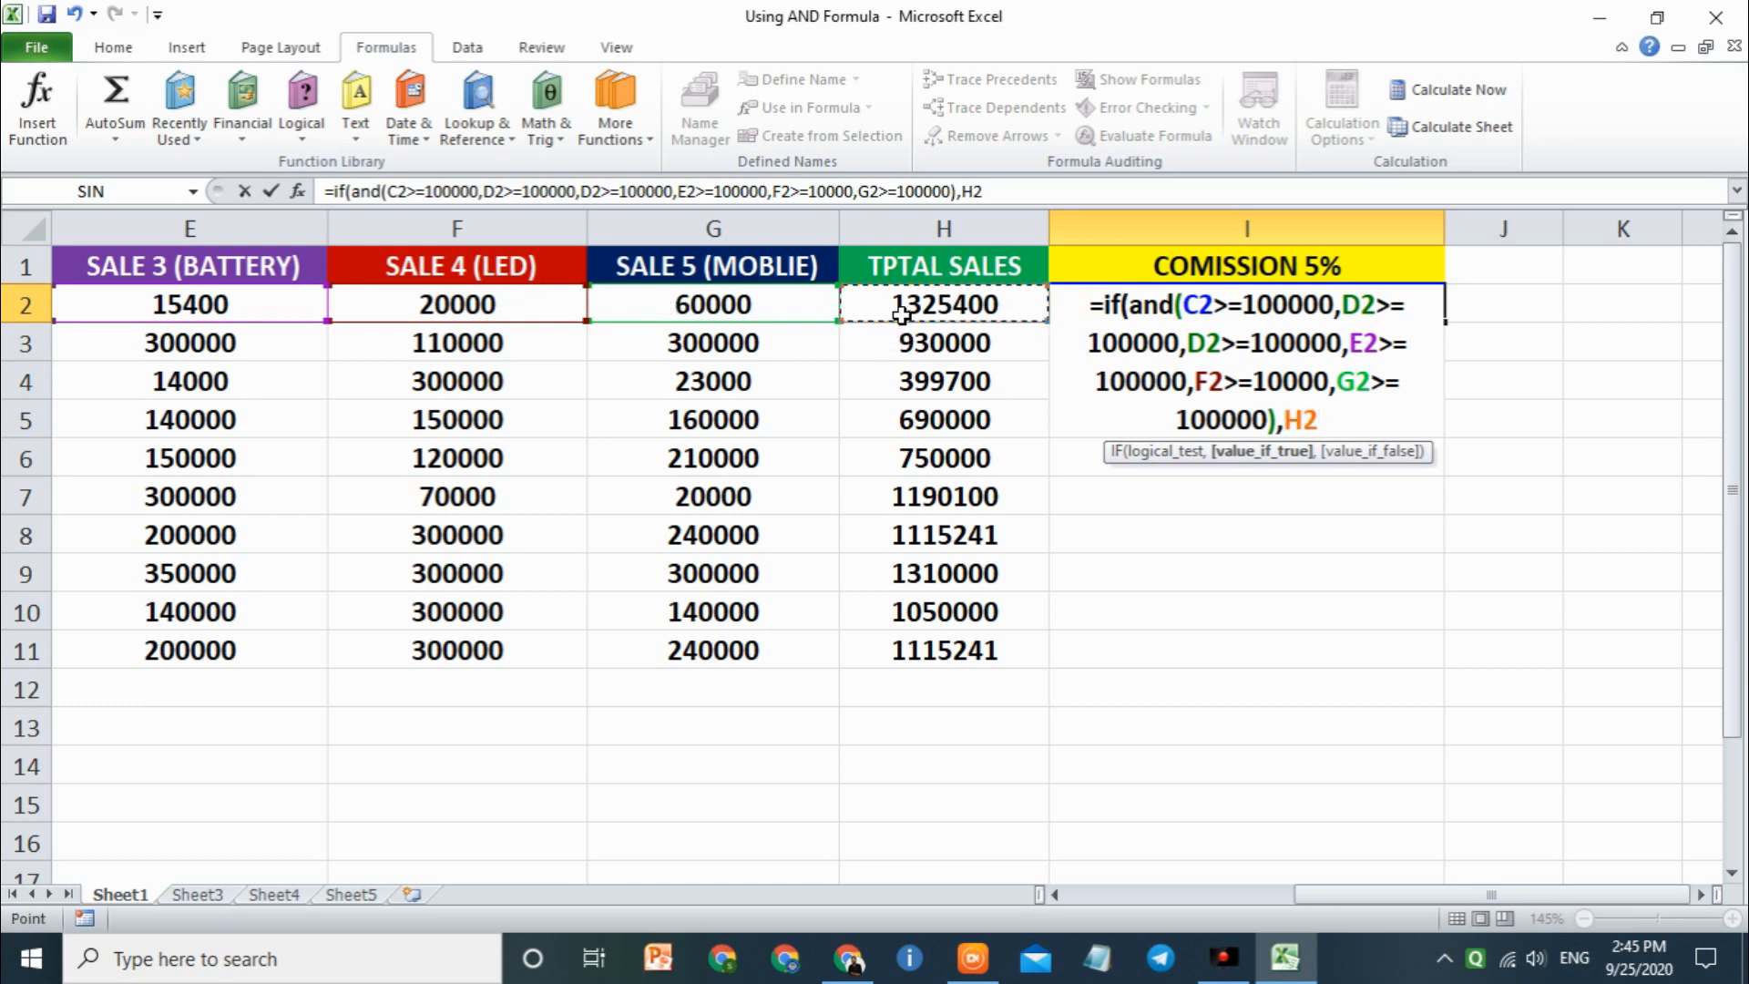
pyautogui.write('*8')
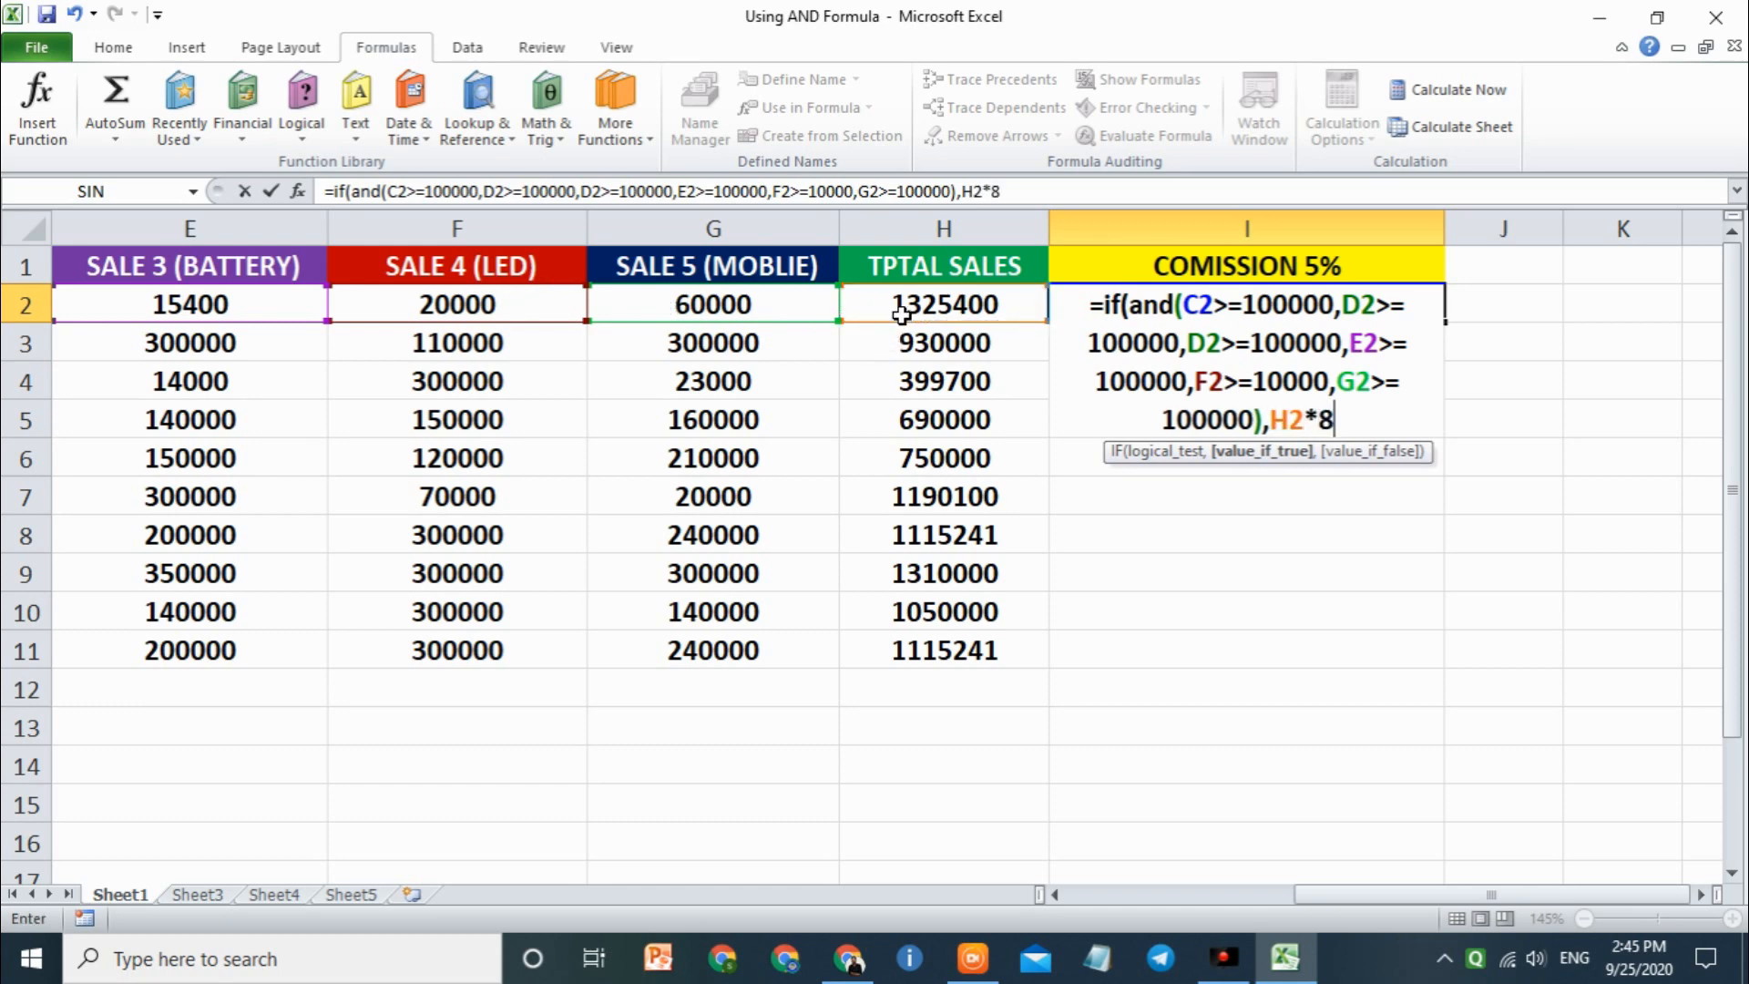
pyautogui.write('5%')
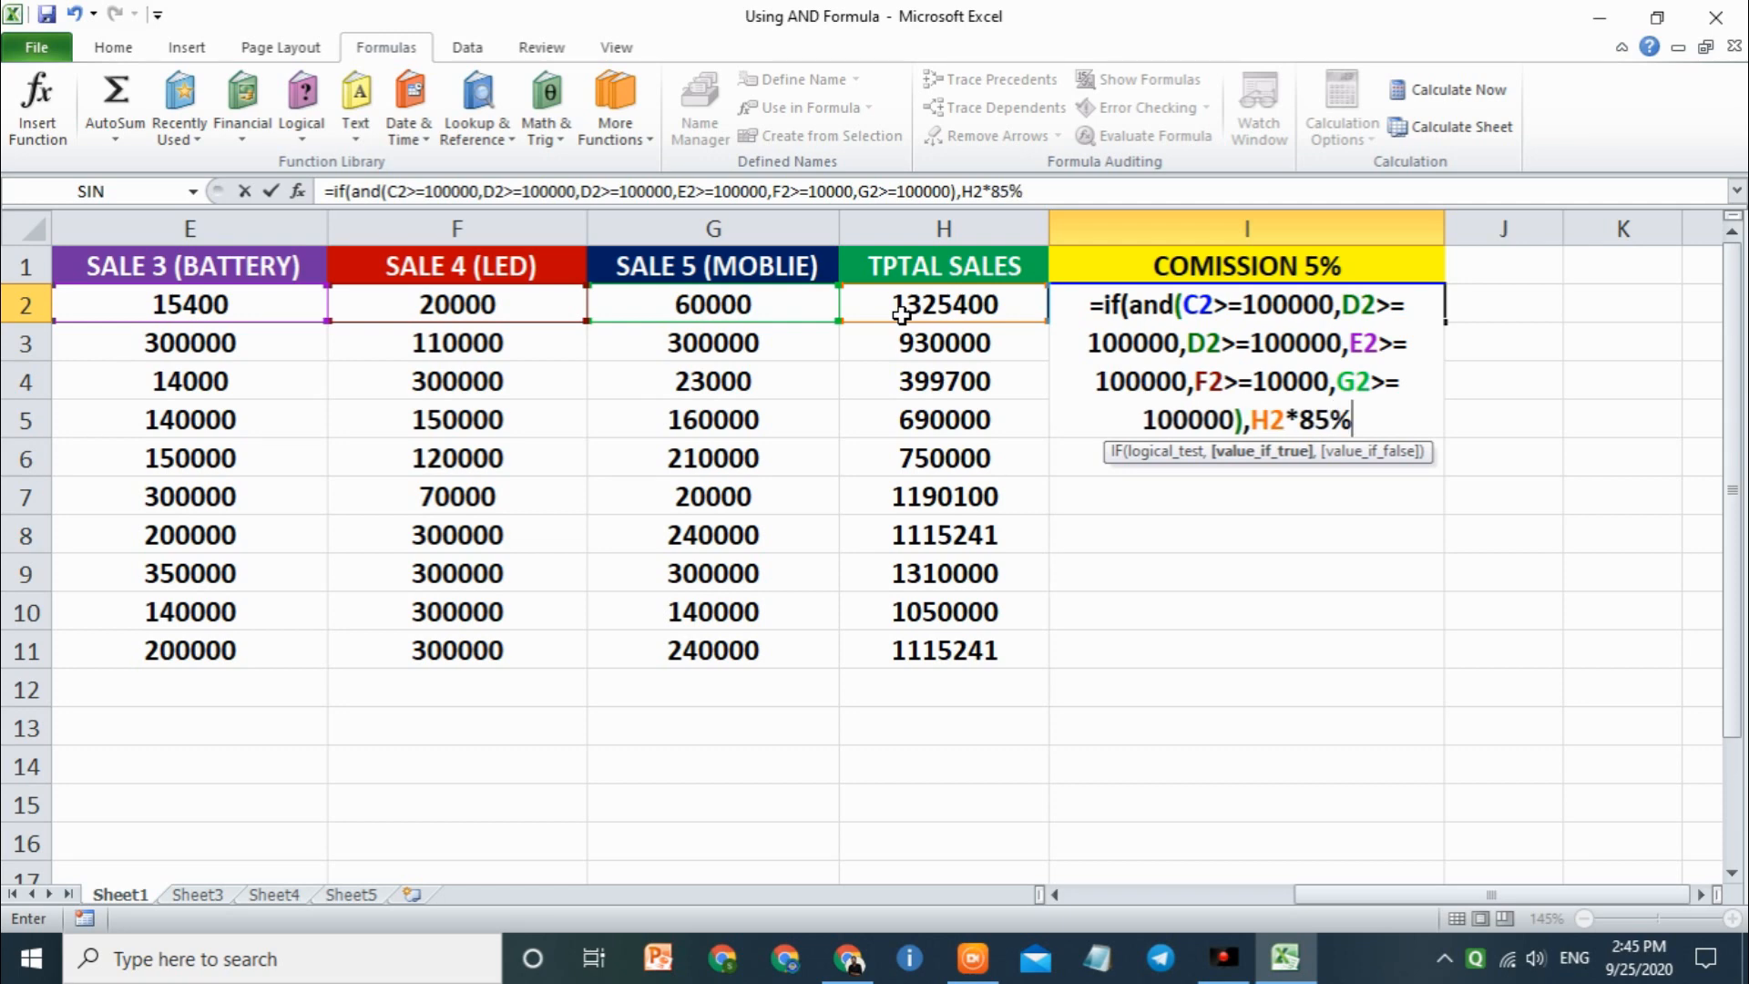
pyautogui.press('BackSpace')
pyautogui.press('BackSpace')
pyautogui.press('BackSpace')
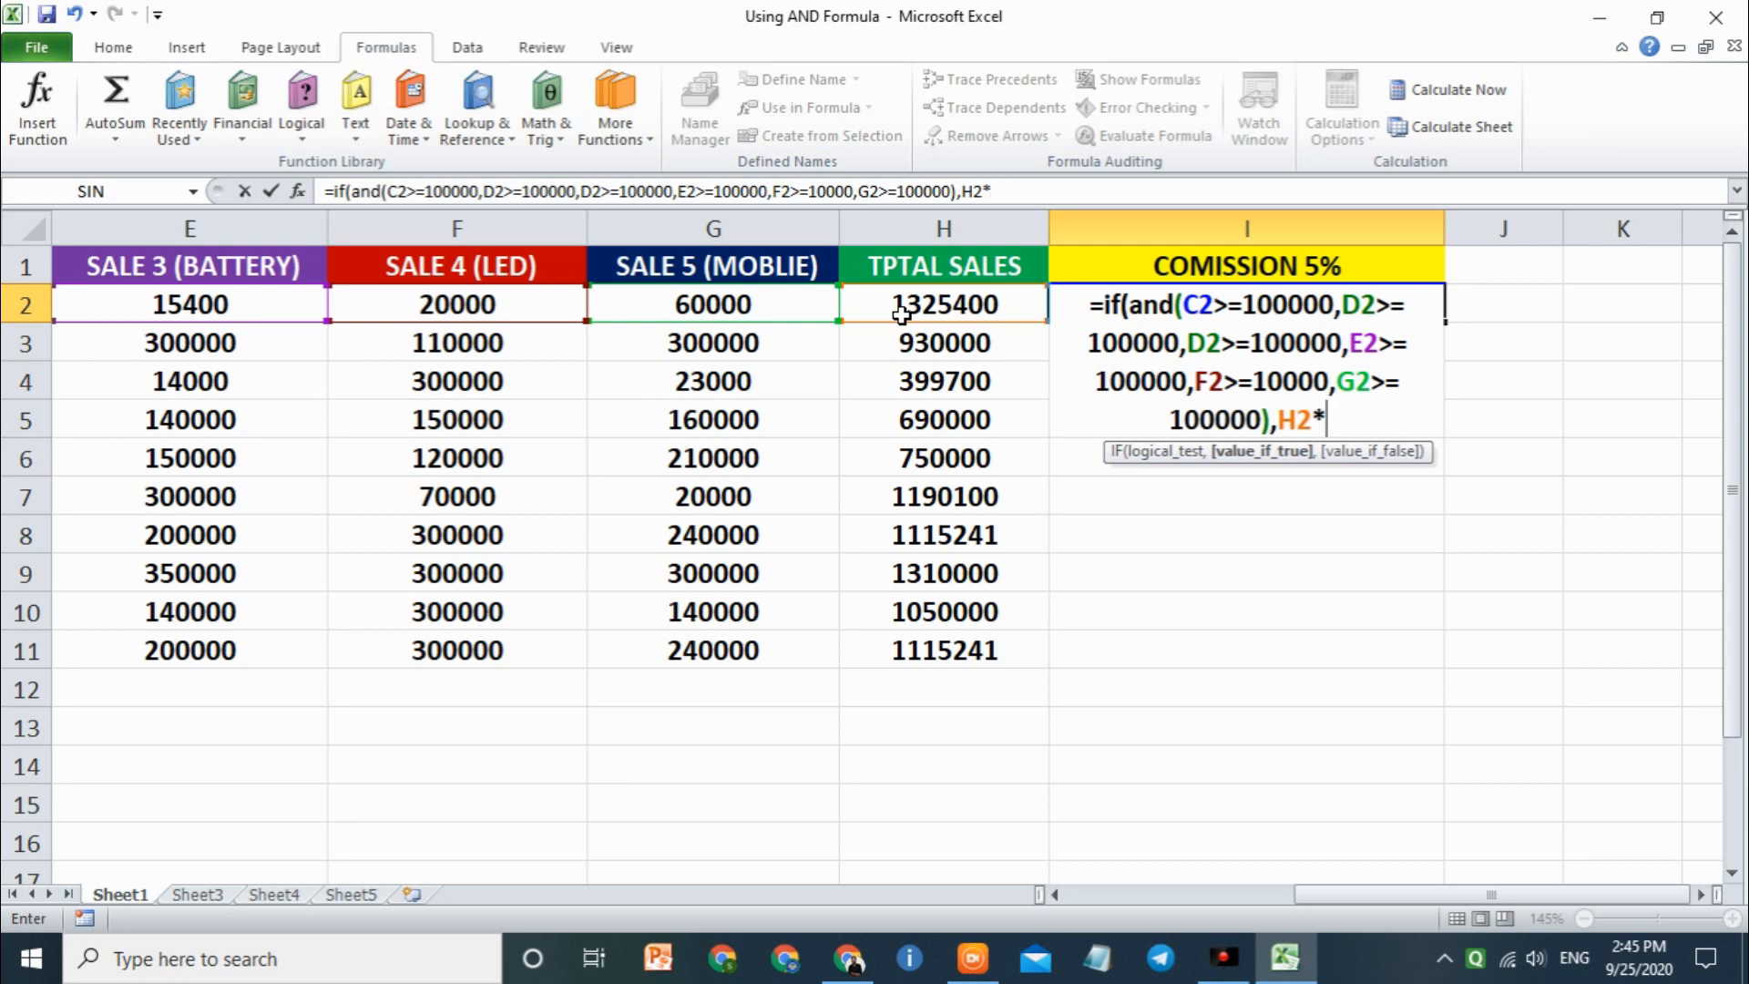
pyautogui.write('5$')
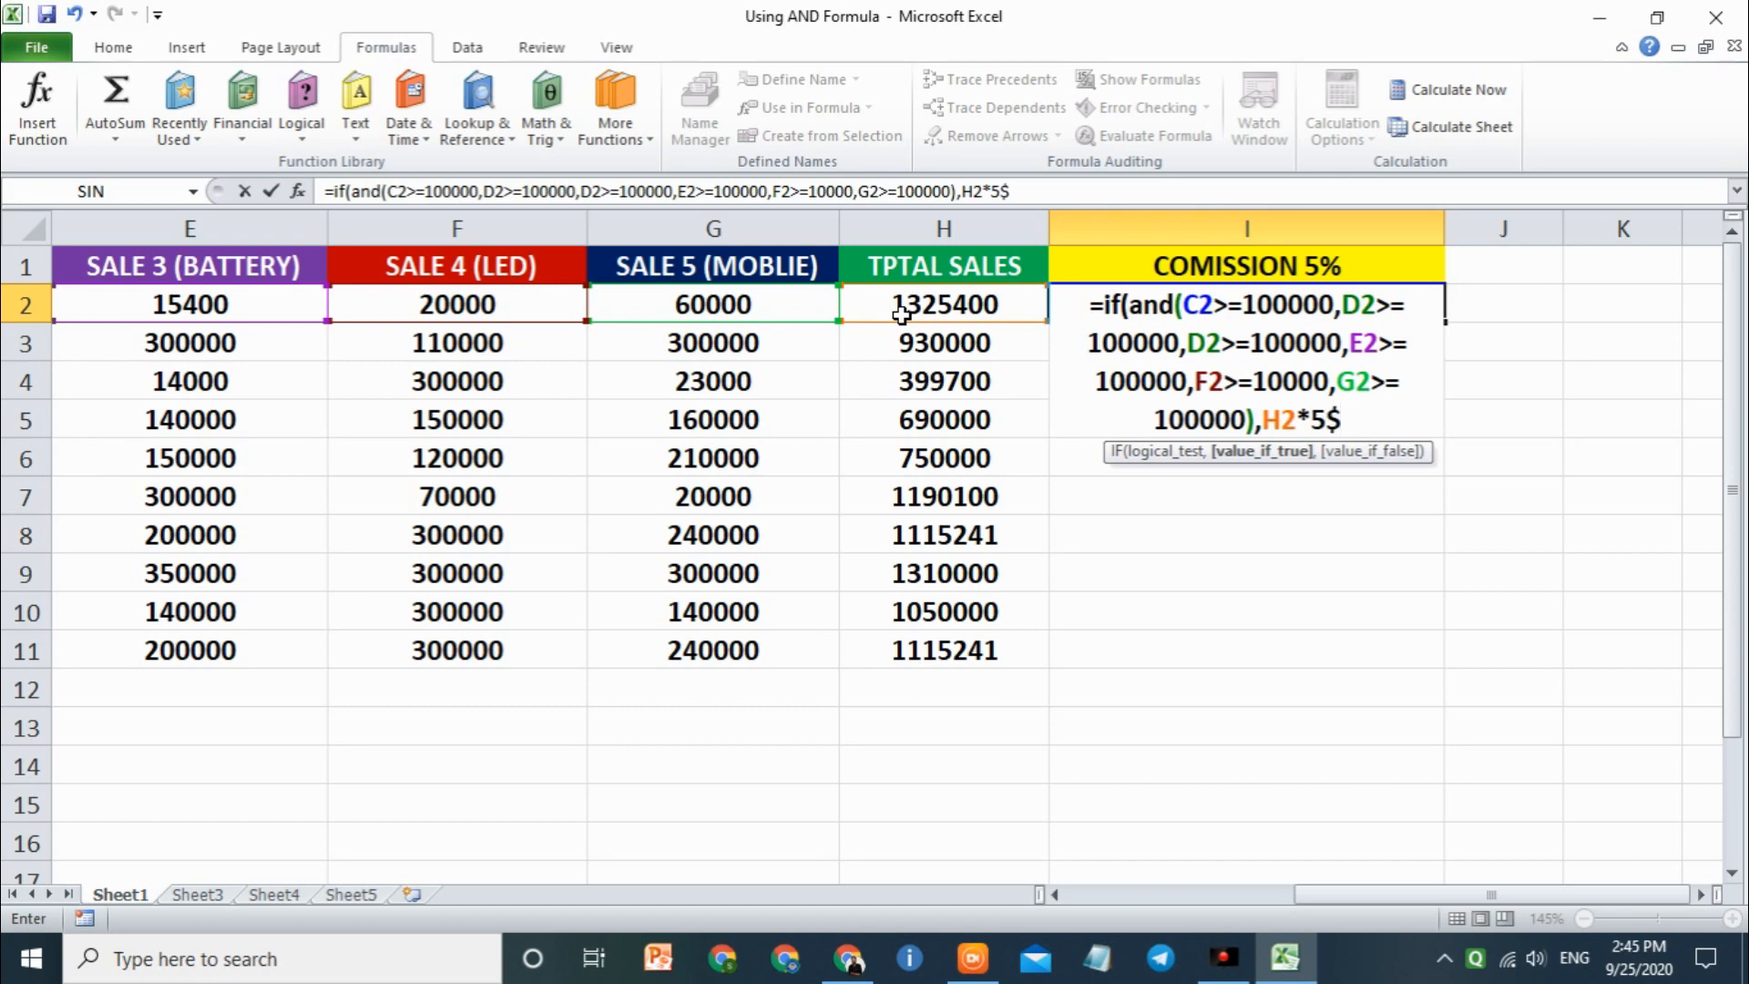
pyautogui.press('BackSpace')
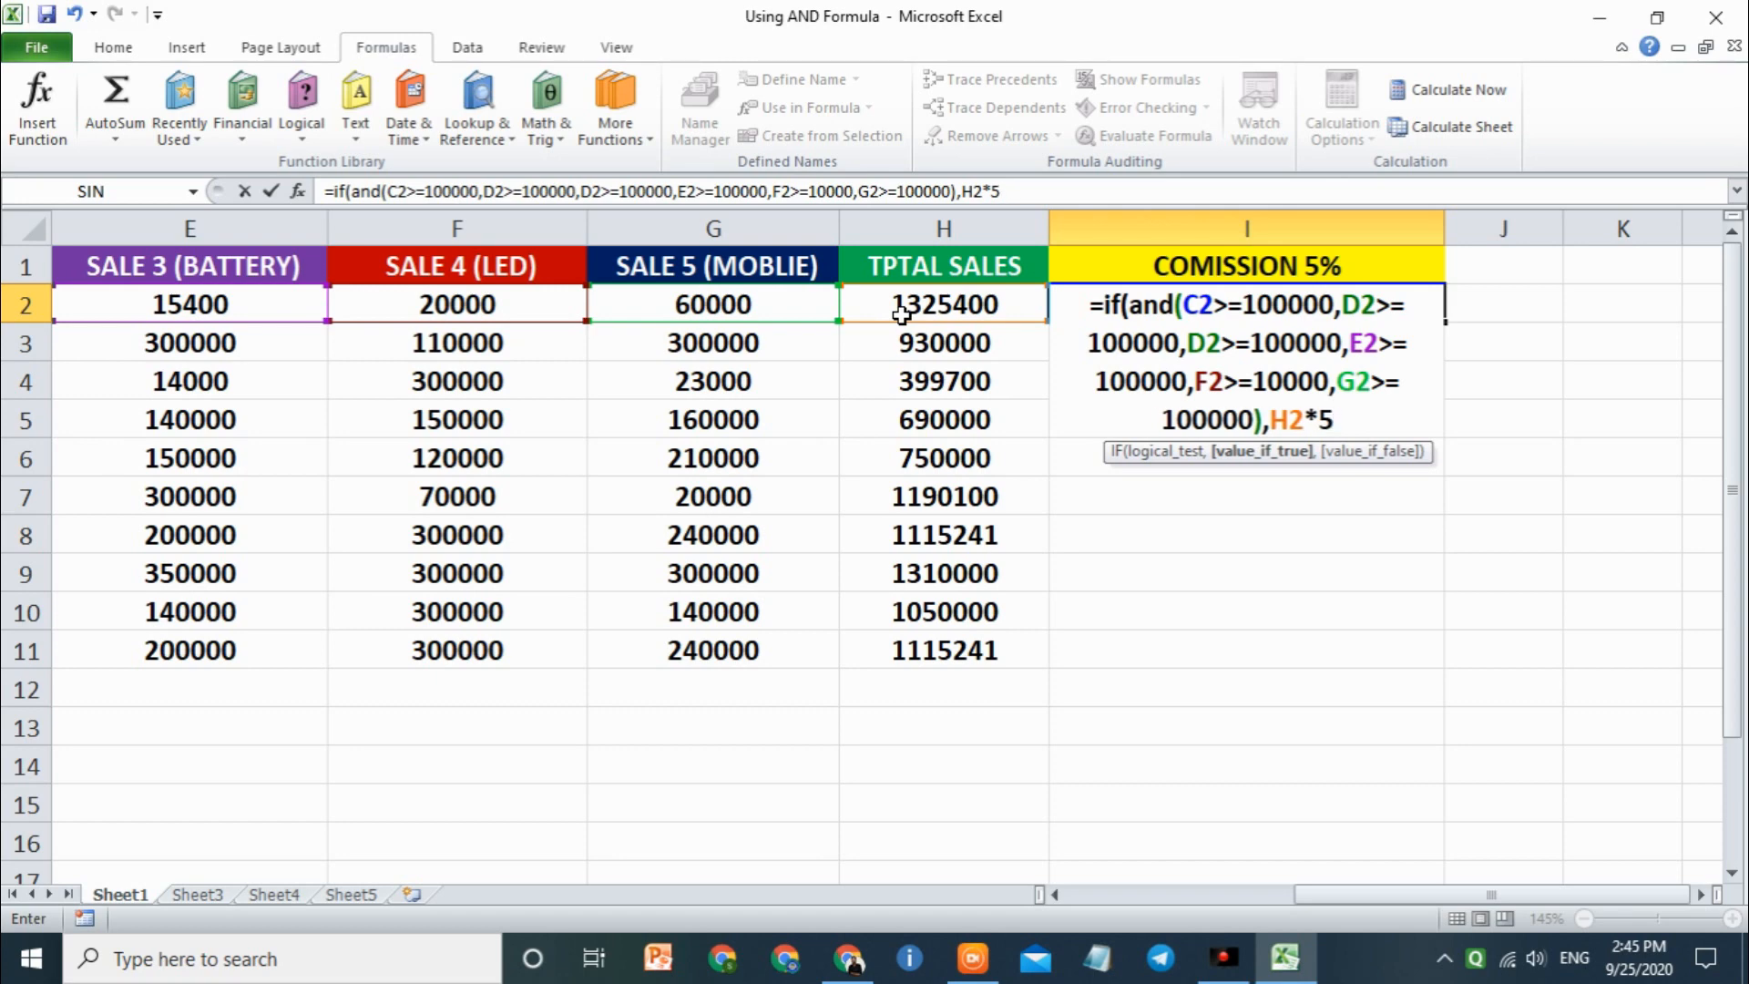
pyautogui.write('%,')
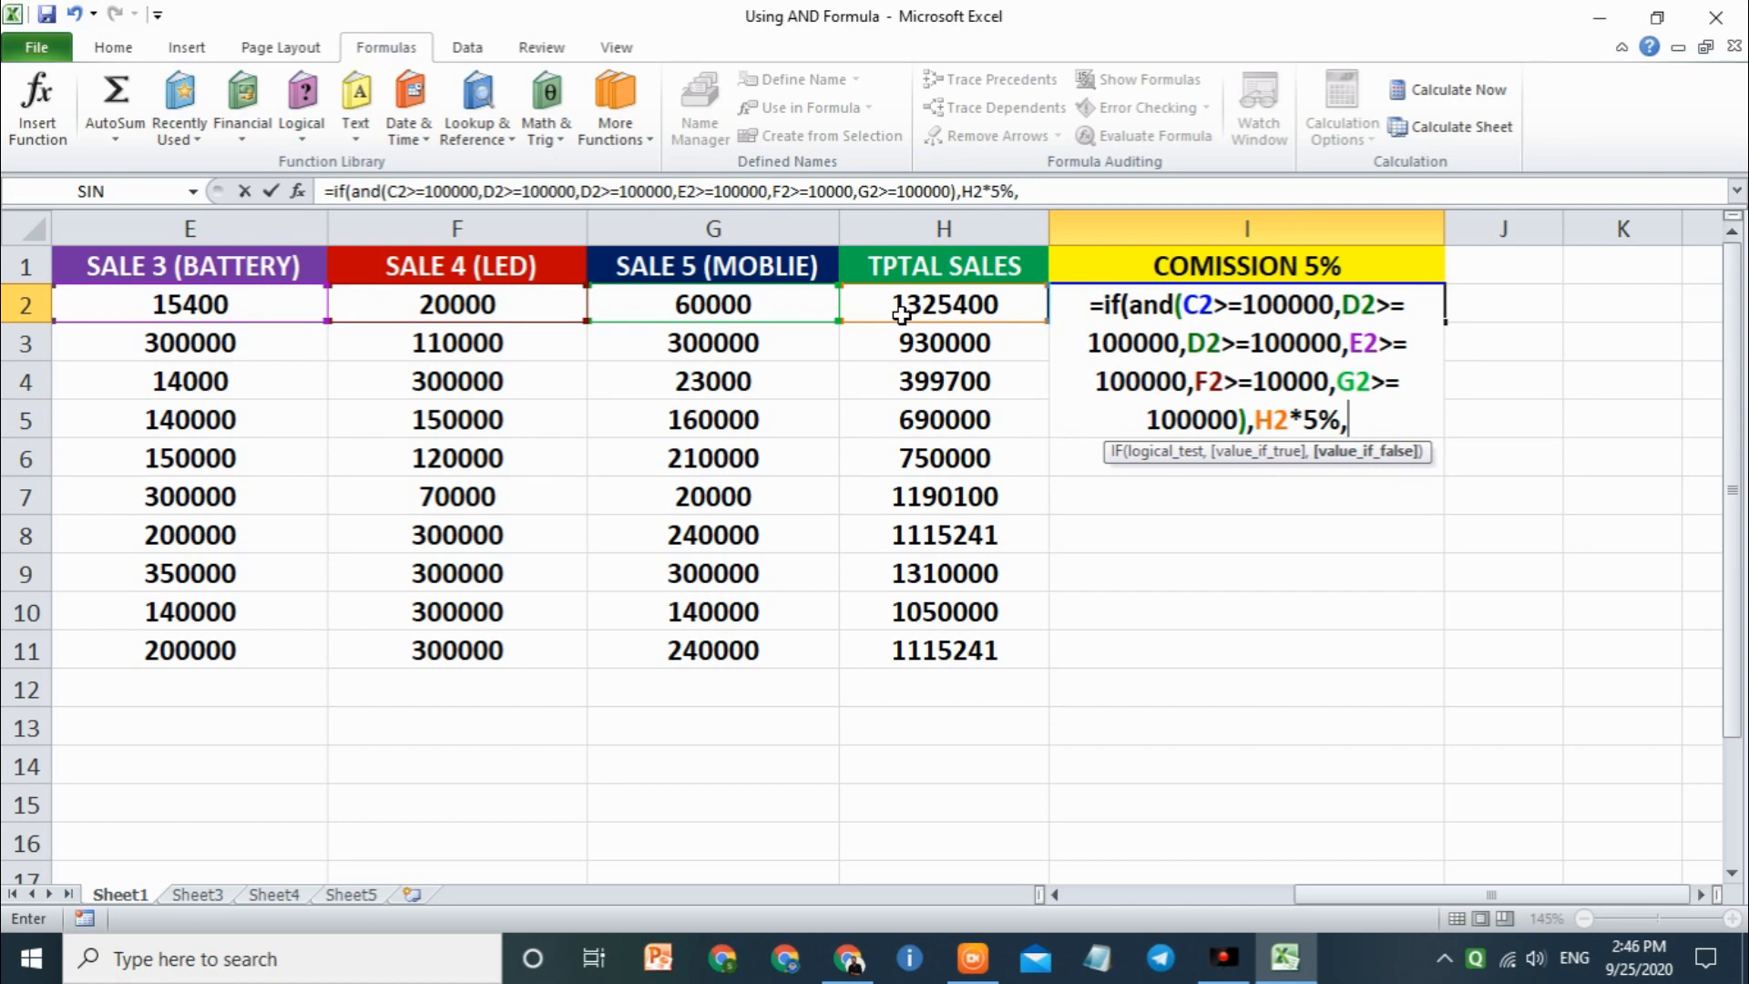
# - Add "please focus on your work" in quotation marks as the value if false, close the IF function and commit the formula
pyautogui.write('p')
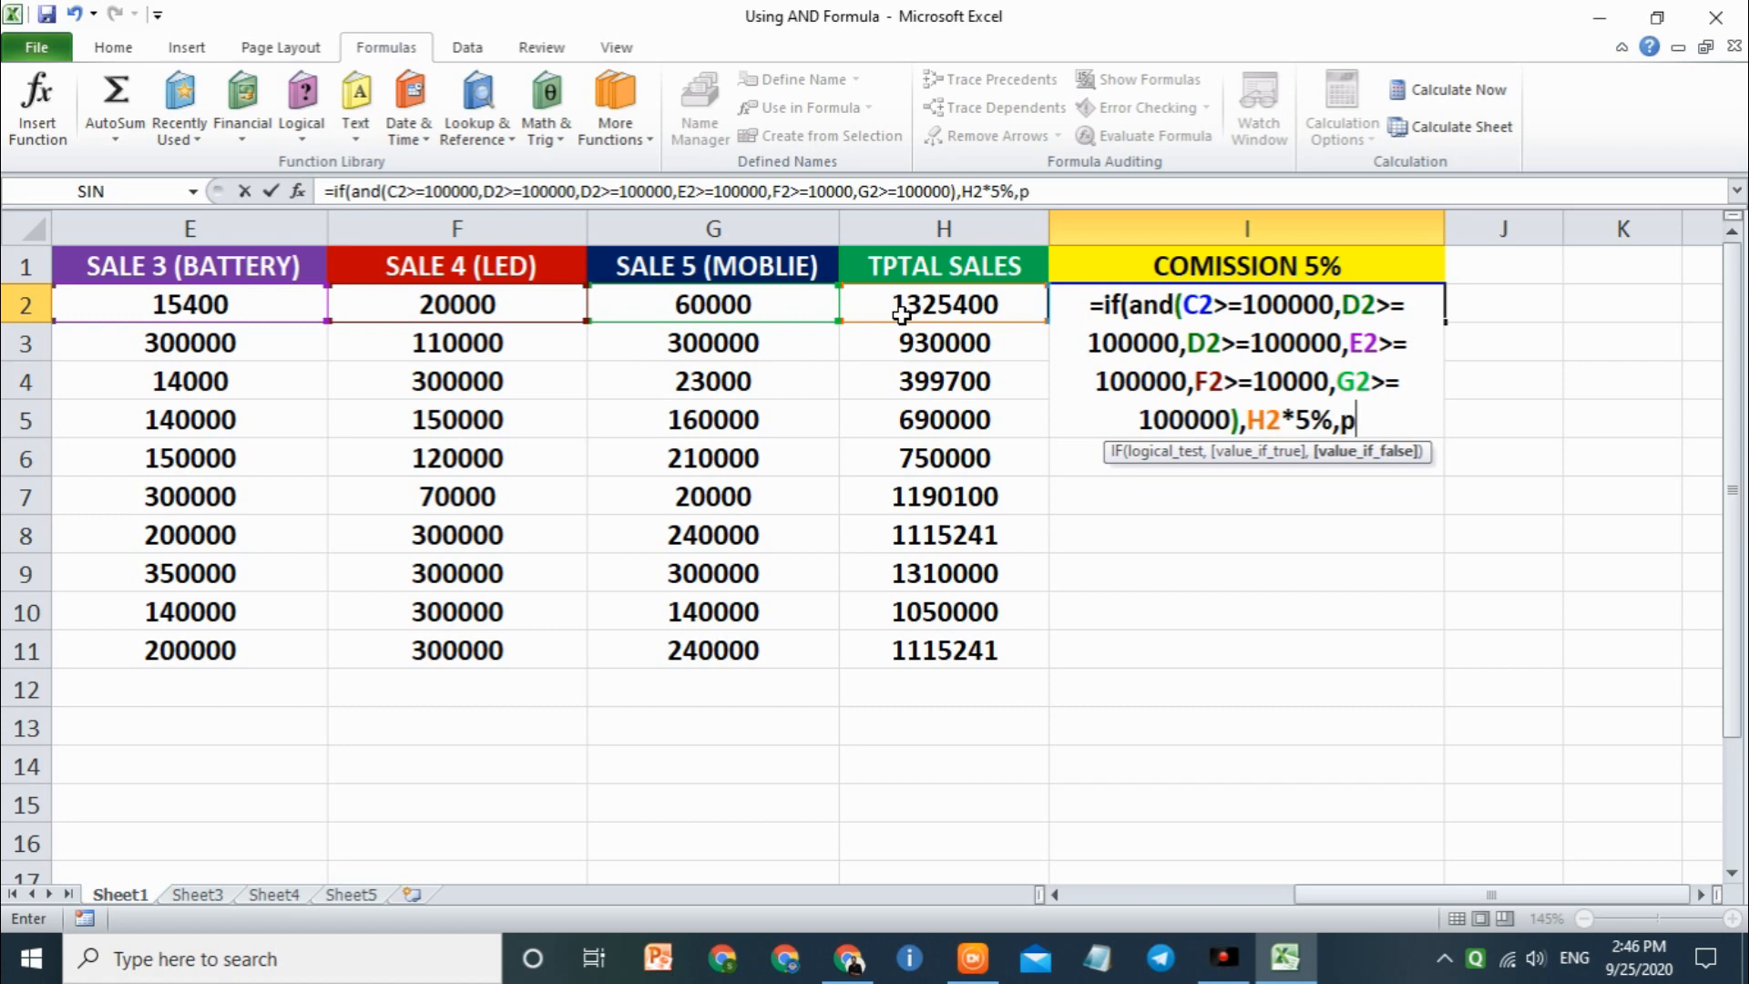
pyautogui.write('lease focus on your')
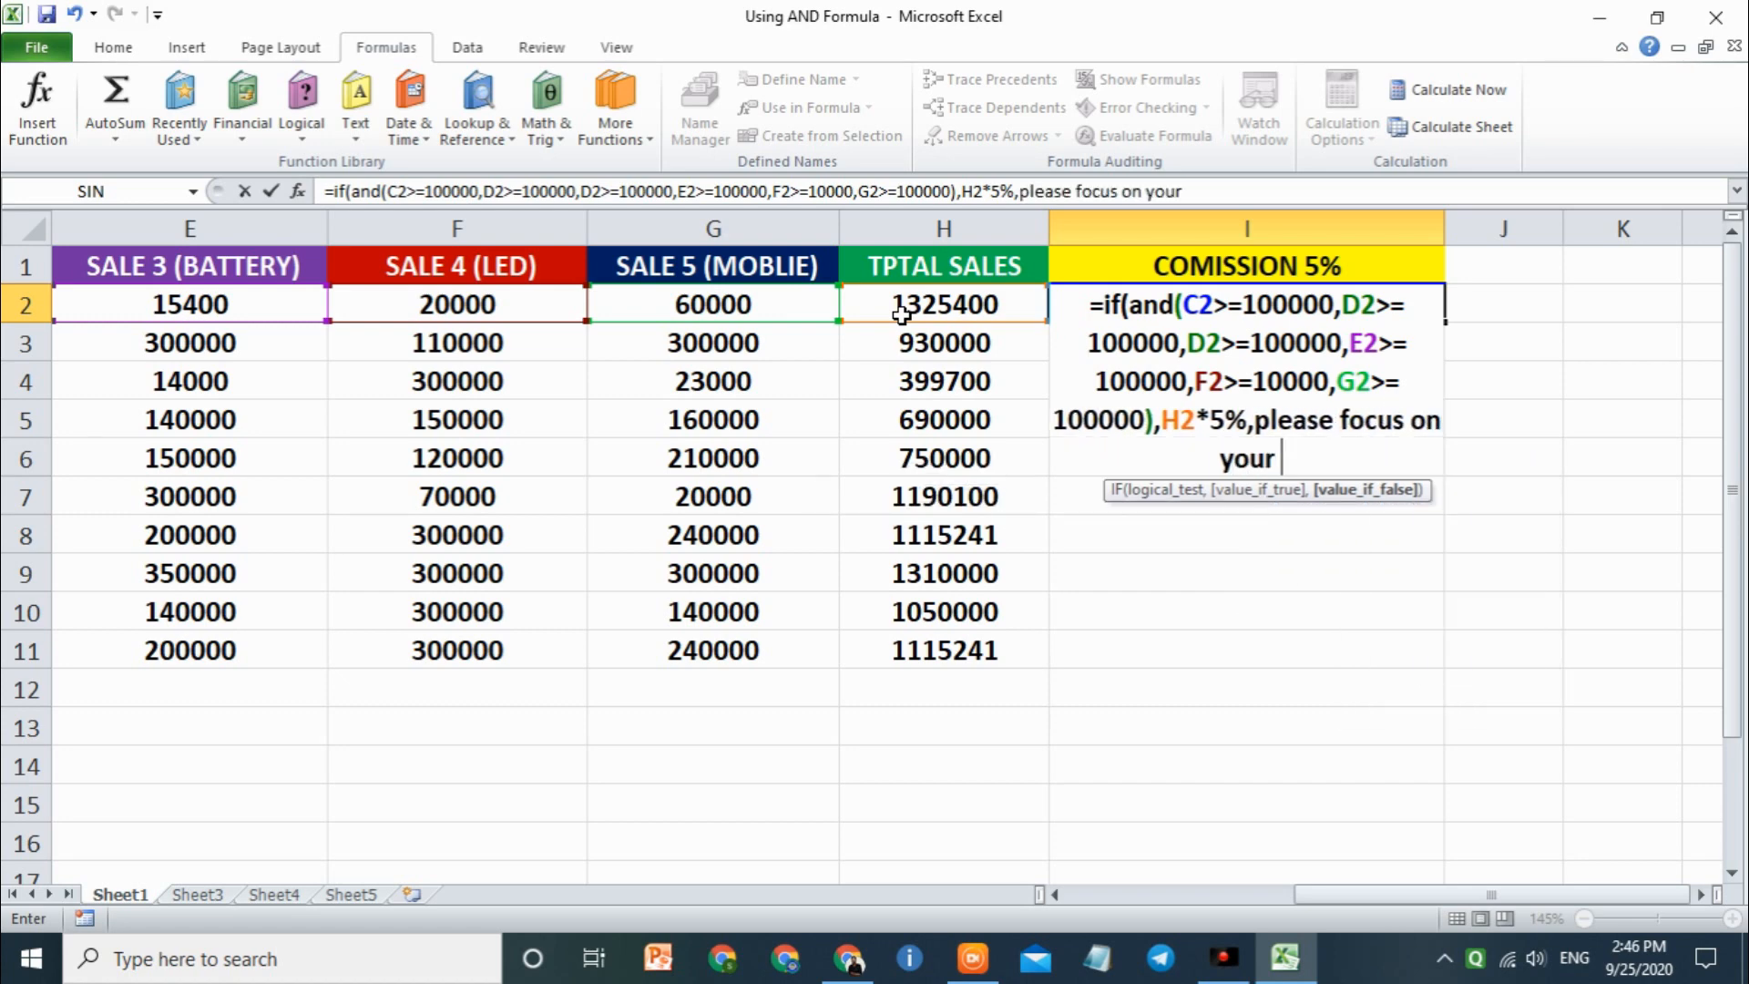
pyautogui.write(' work')
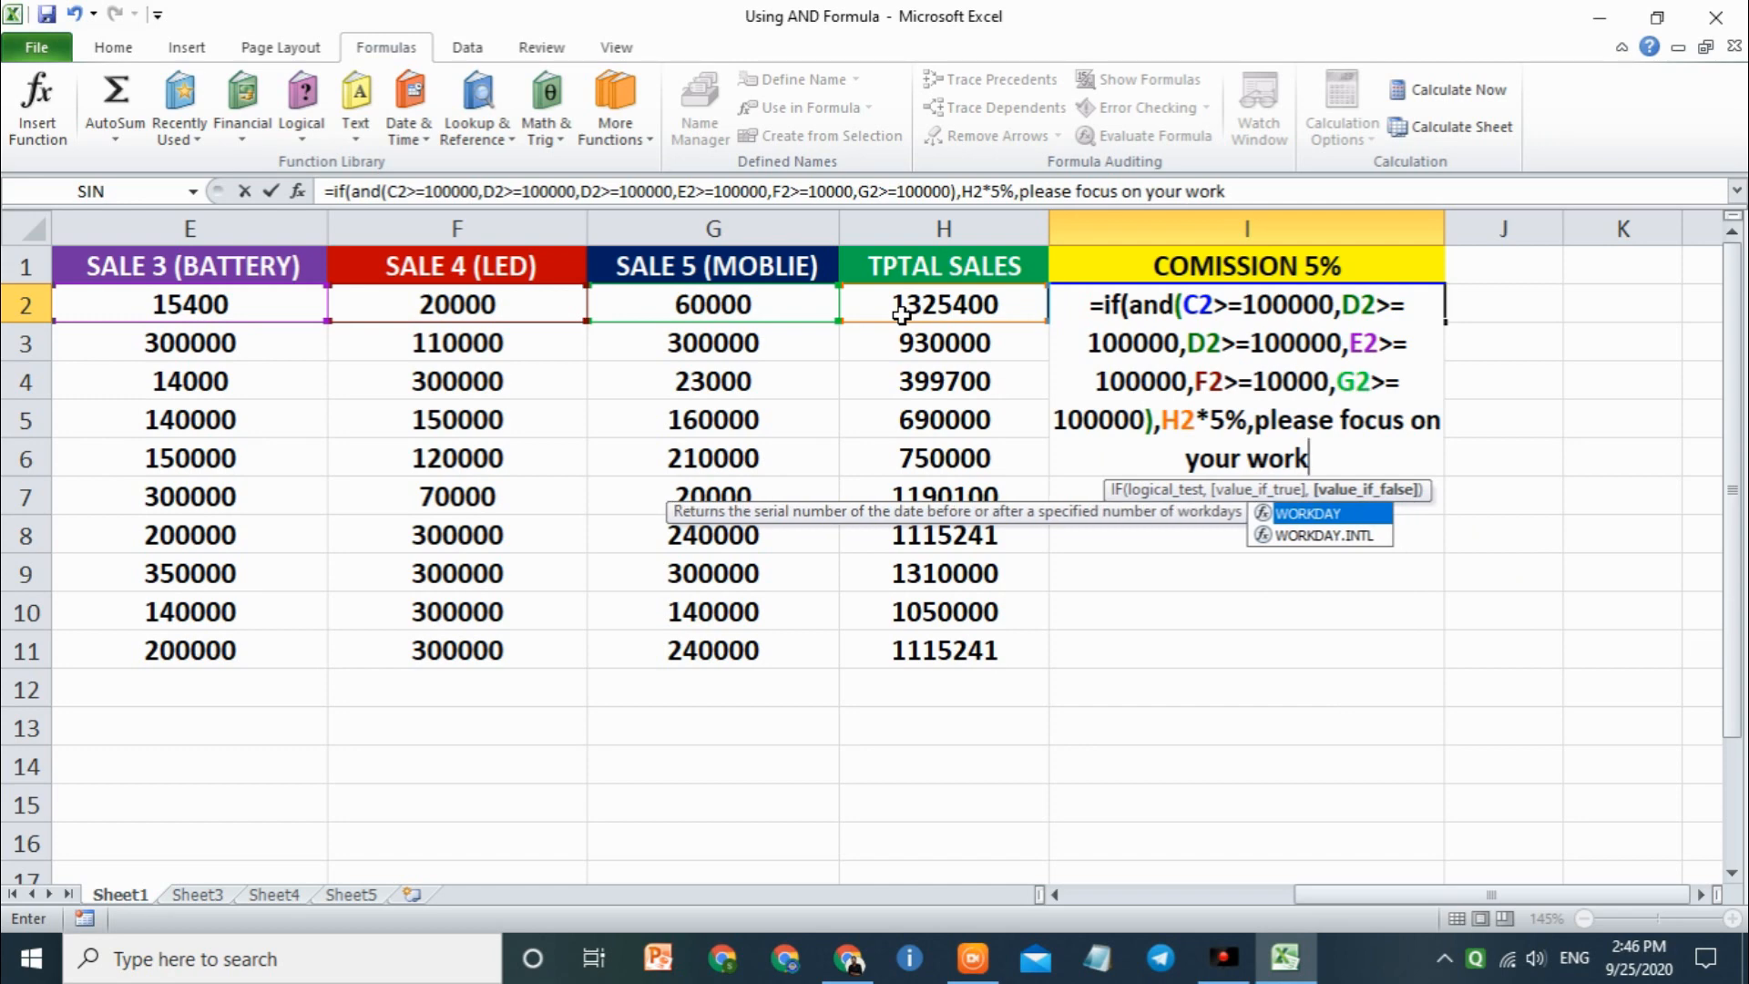
pyautogui.write('"')
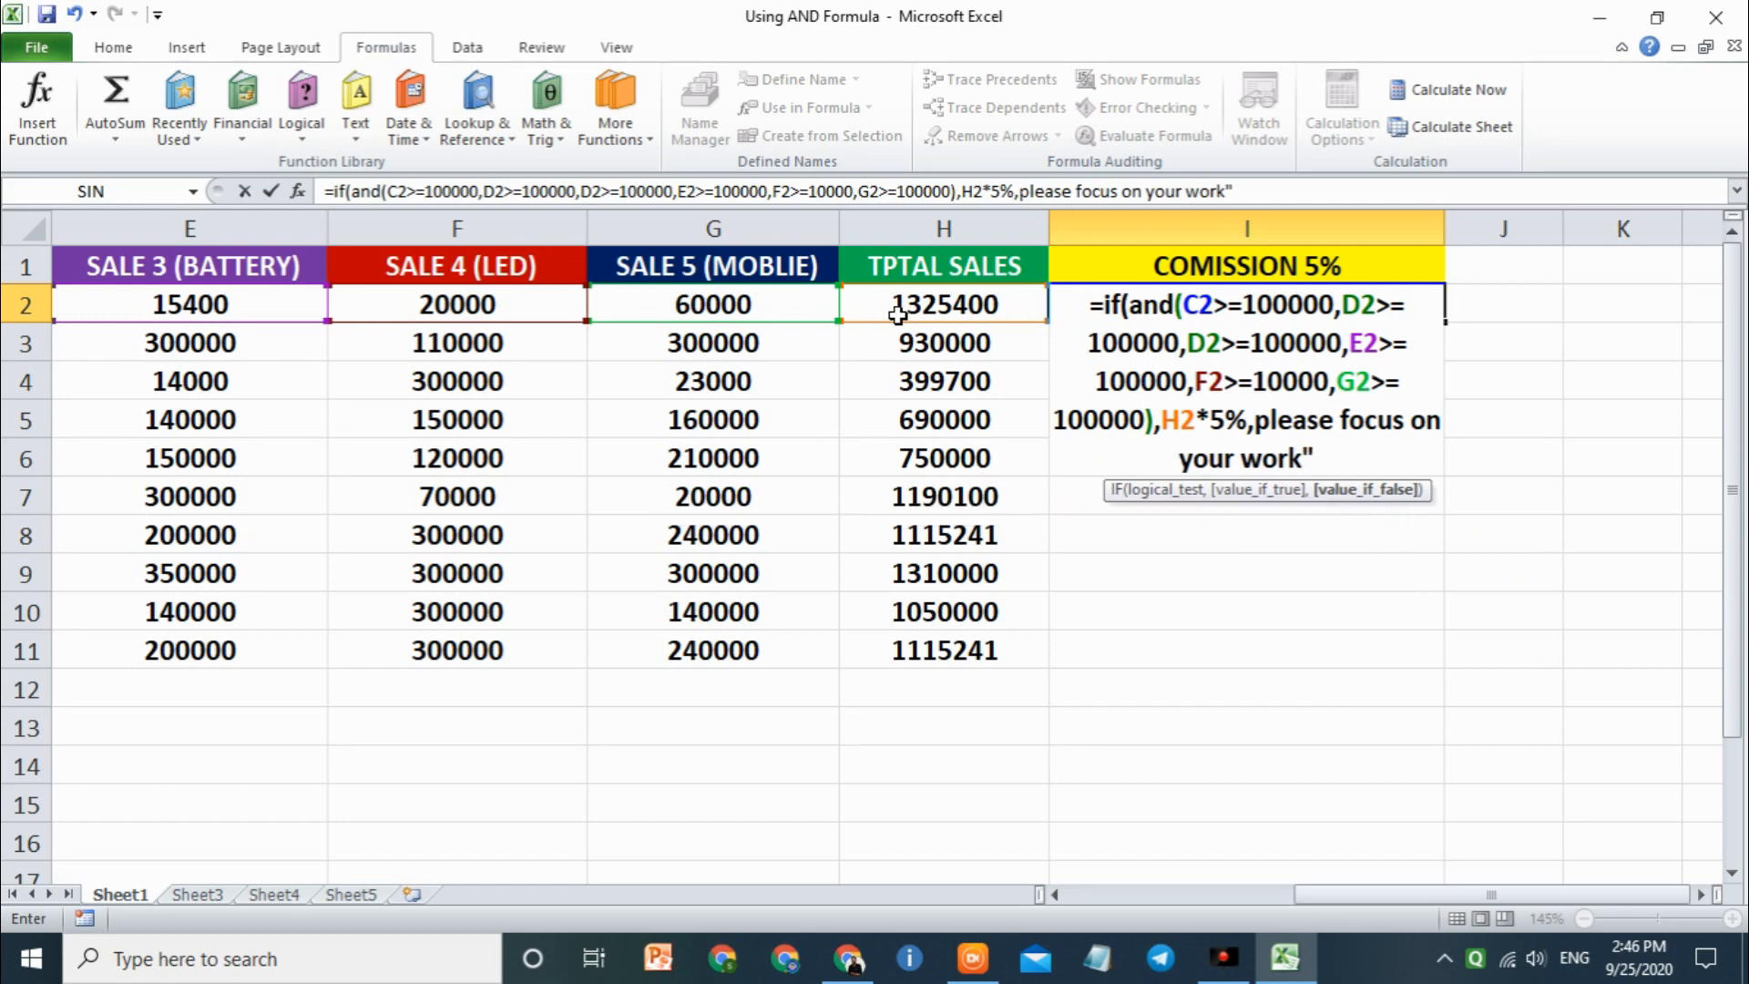
pyautogui.click(1257, 419)
pyautogui.write('{')
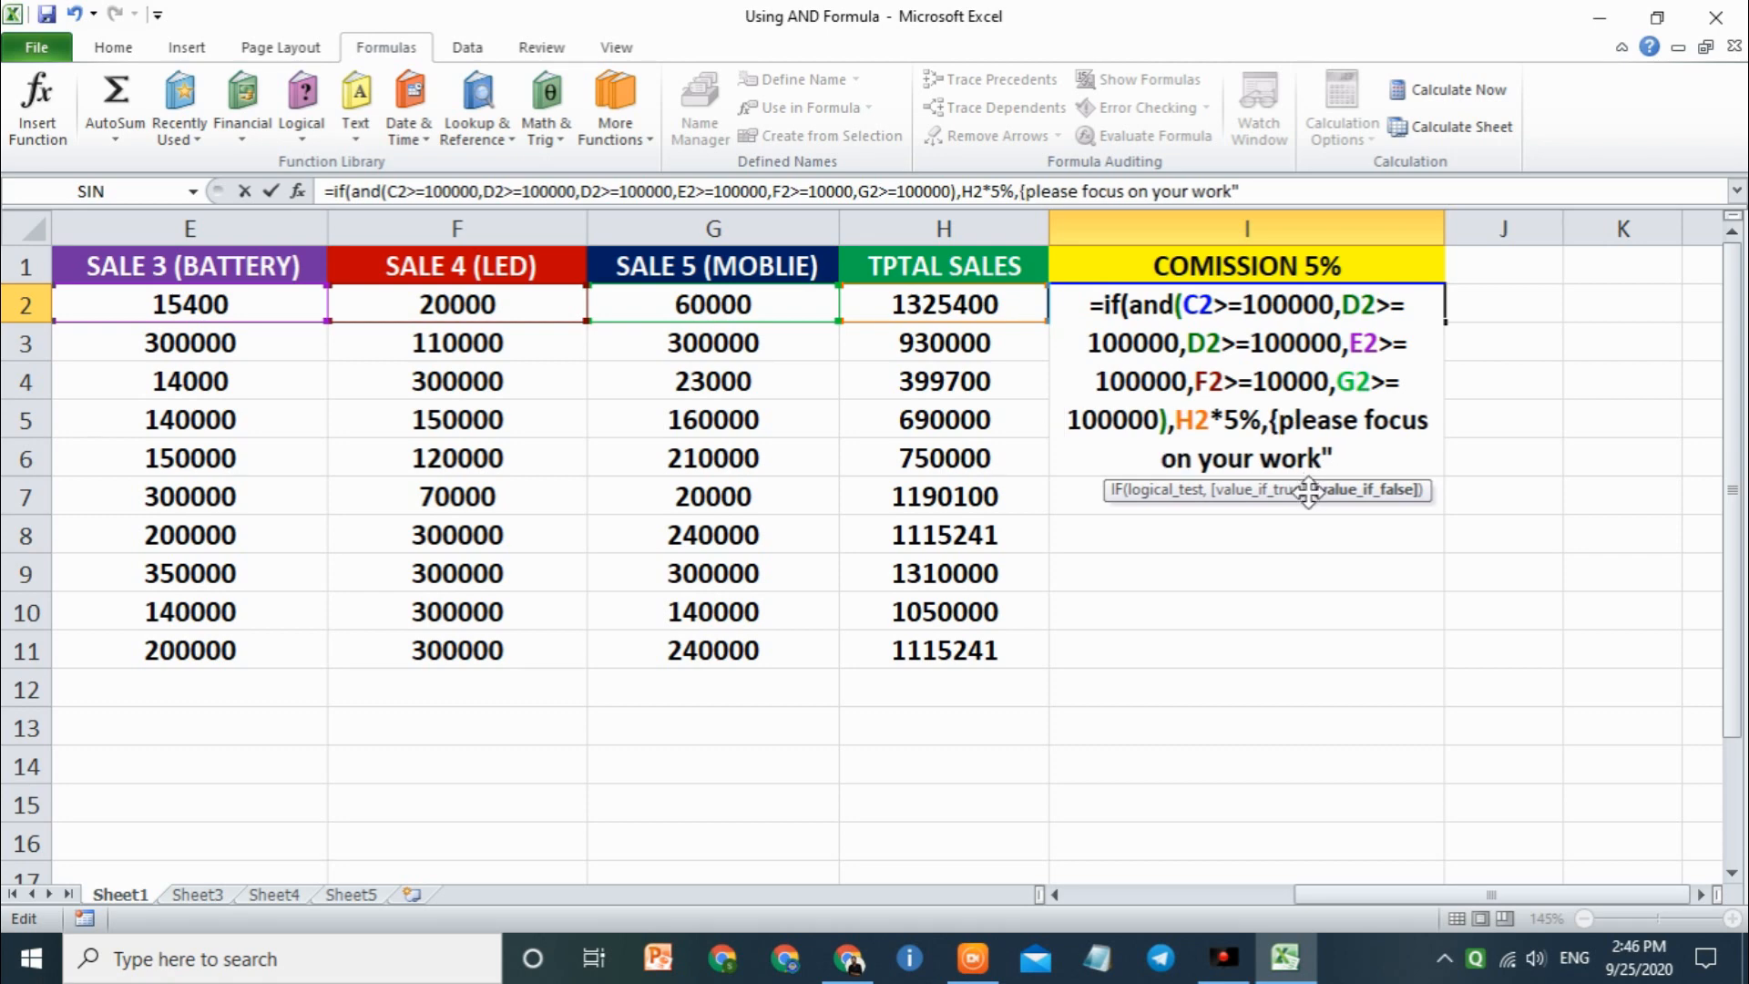
pyautogui.press('BackSpace')
pyautogui.write('"')
pyautogui.click(1351, 461)
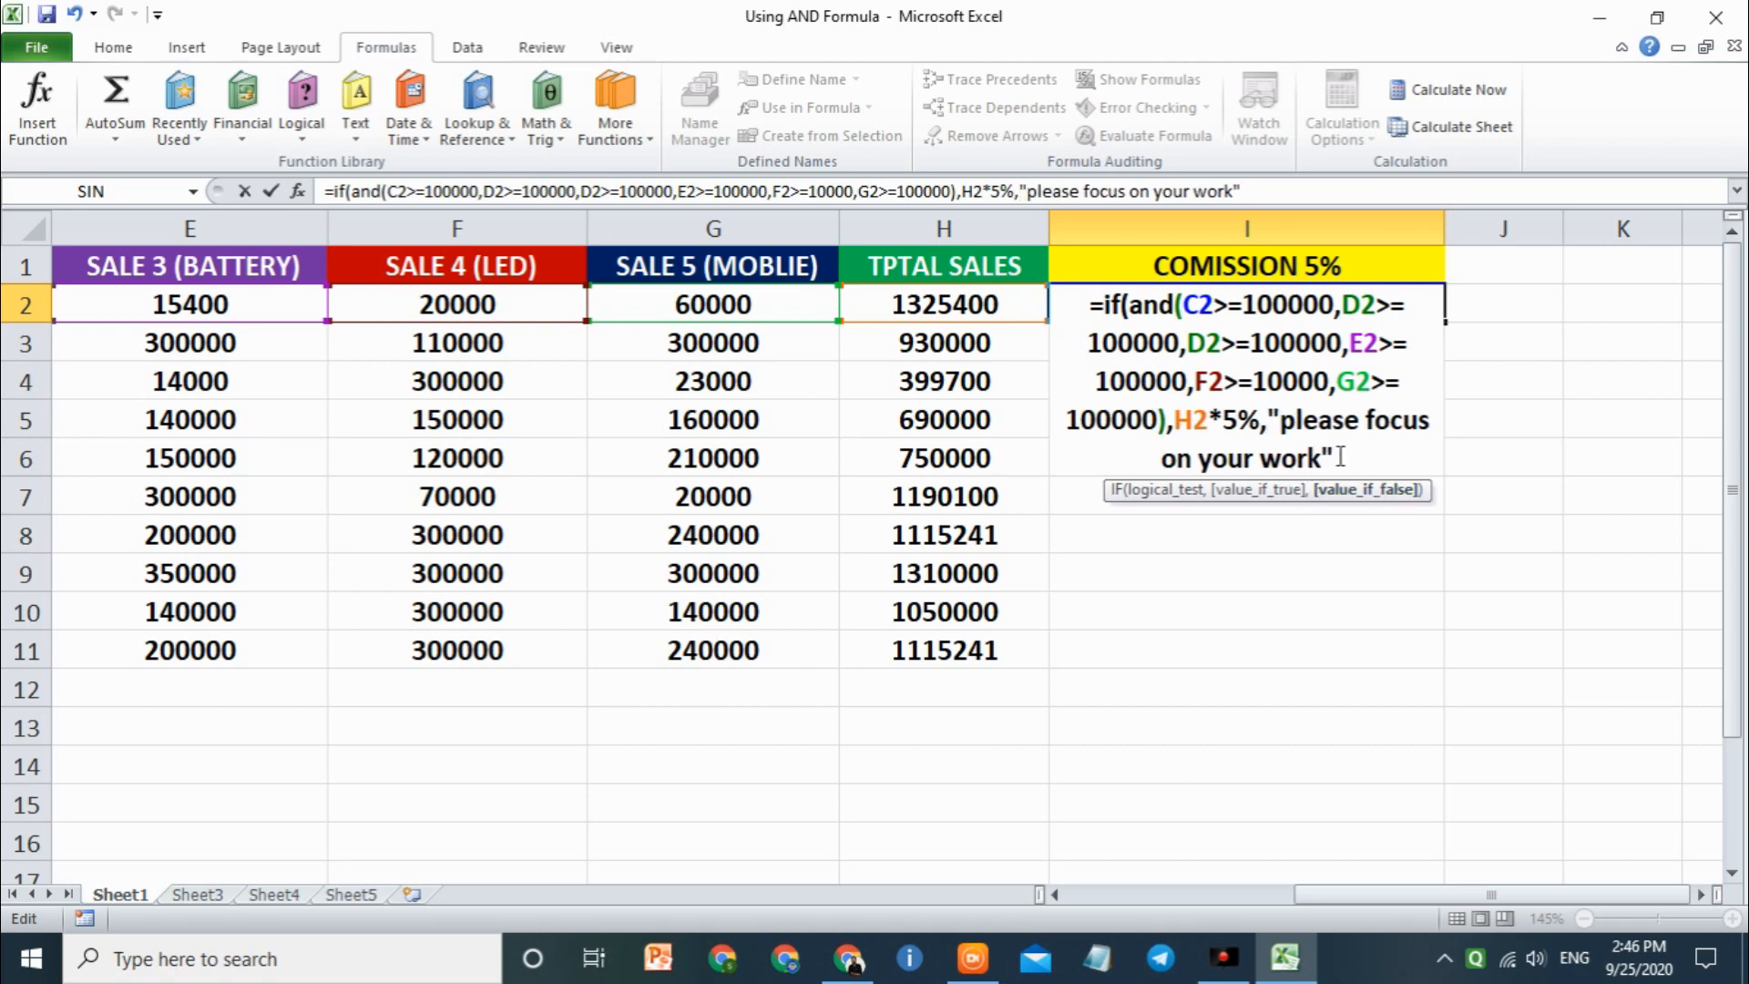
pyautogui.write(')')
pyautogui.press('Return')
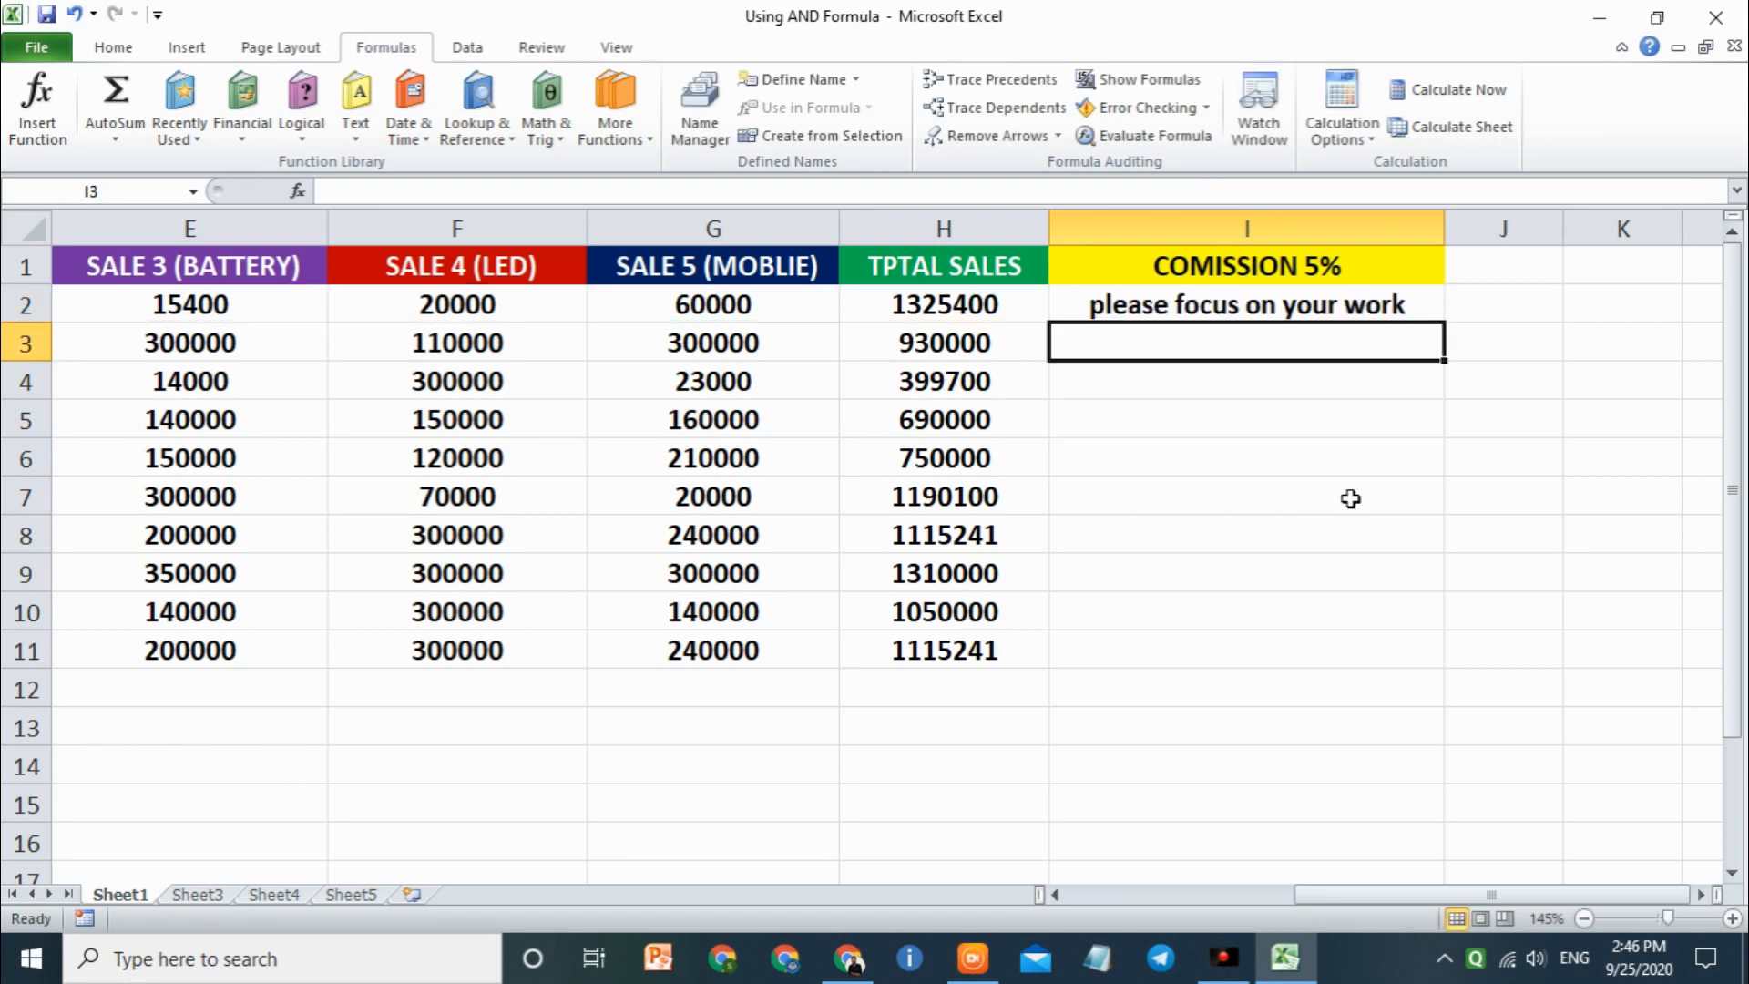
pyautogui.click(800, 294)
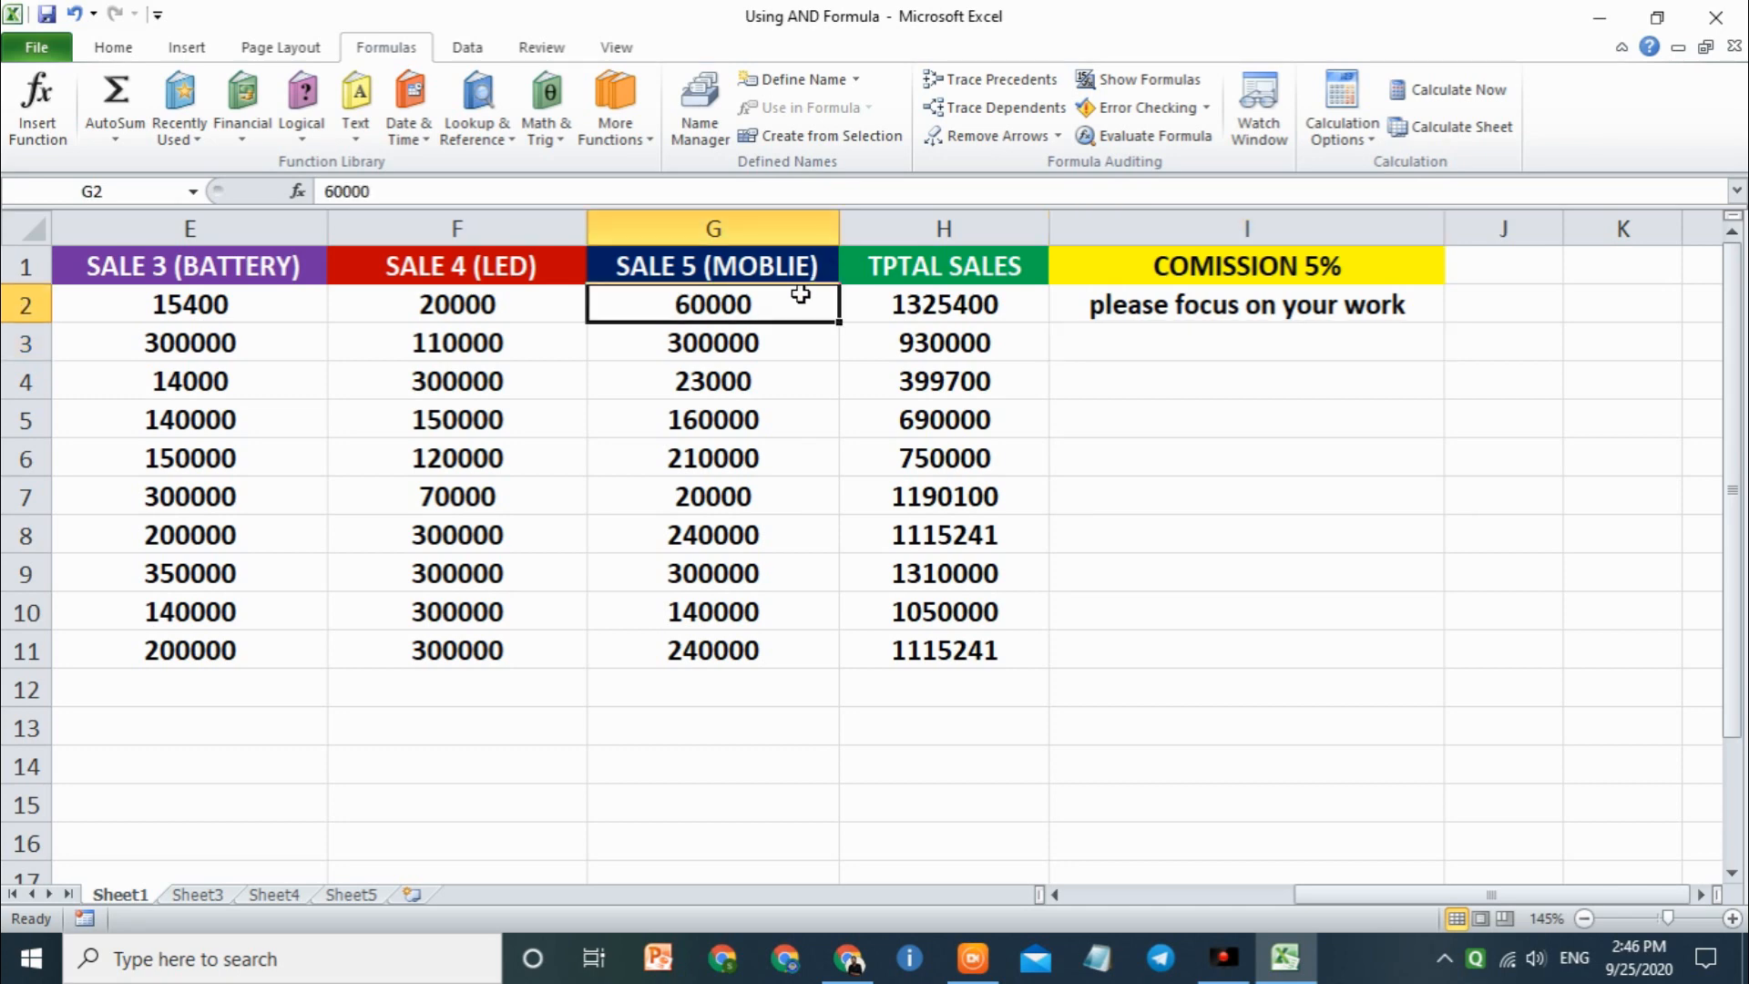
pyautogui.click(1320, 303)
pyautogui.click(1444, 338)
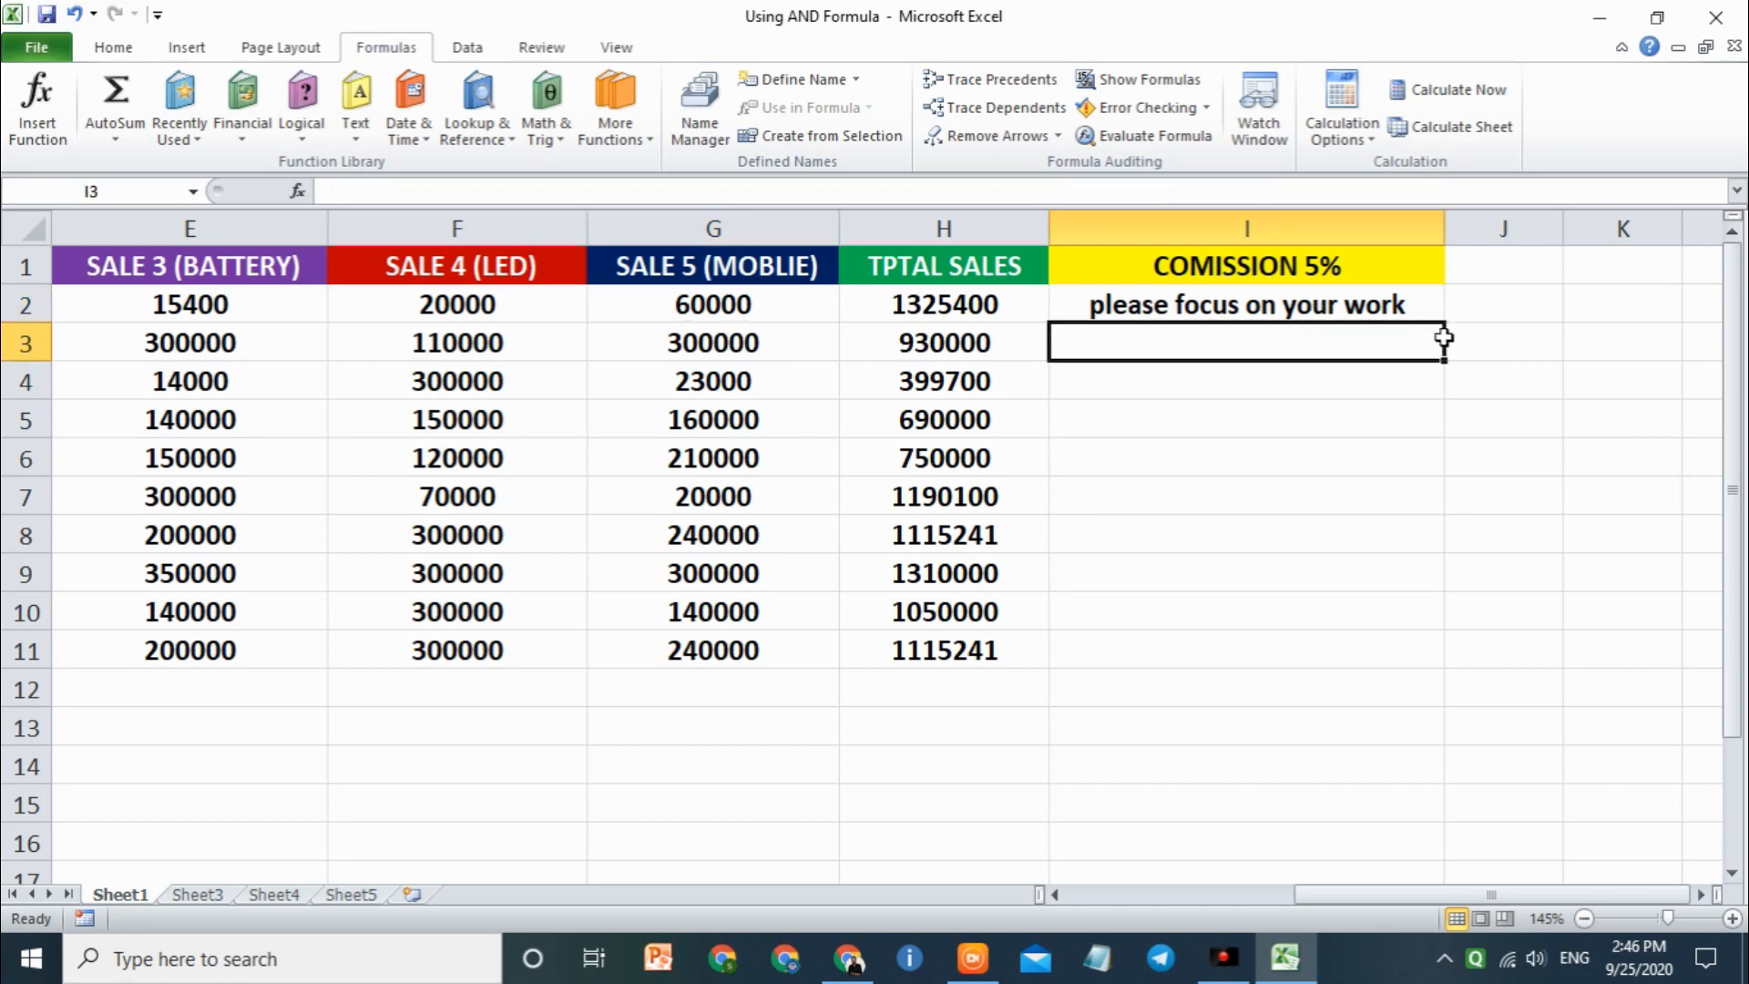
pyautogui.moveTo(1444, 338); pyautogui.dragTo(1447, 616)
pyautogui.moveTo(1446, 628)
pyautogui.mouseDown()
pyautogui.moveTo(1445, 585)
pyautogui.moveTo(1439, 597)
pyautogui.mouseUp()
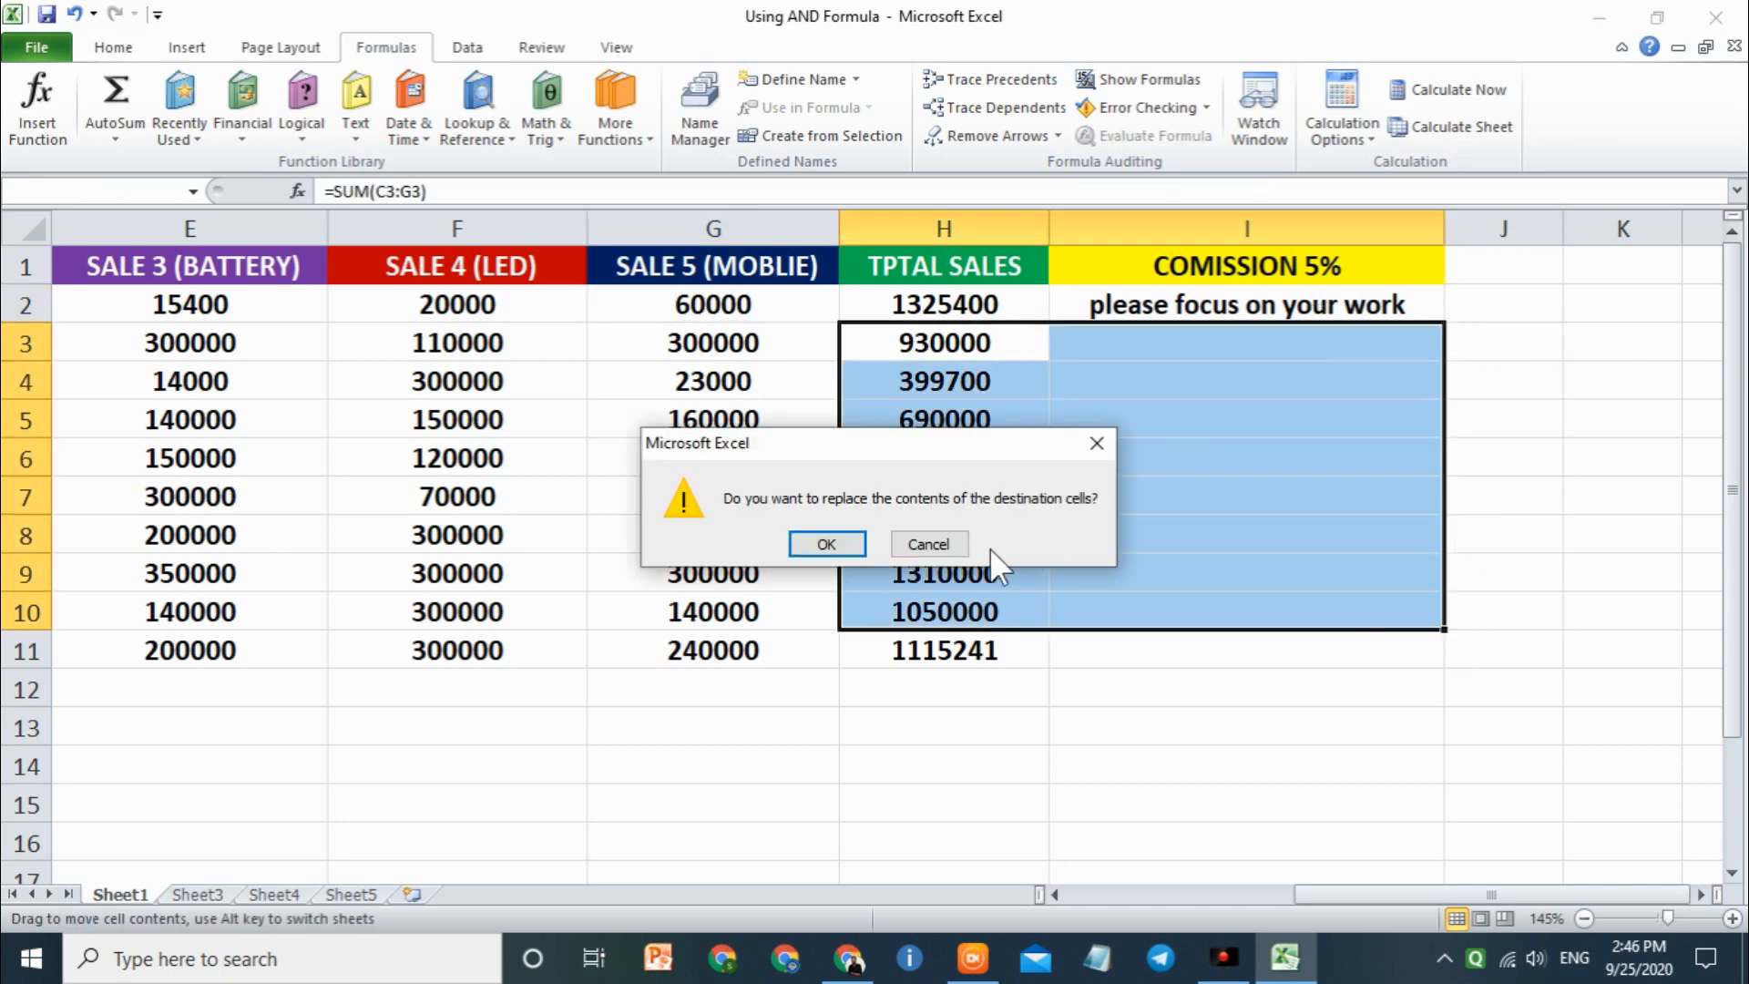
pyautogui.click(921, 543)
# - Fill the commission formula from cell I2 down through I11
pyautogui.click(1316, 316)
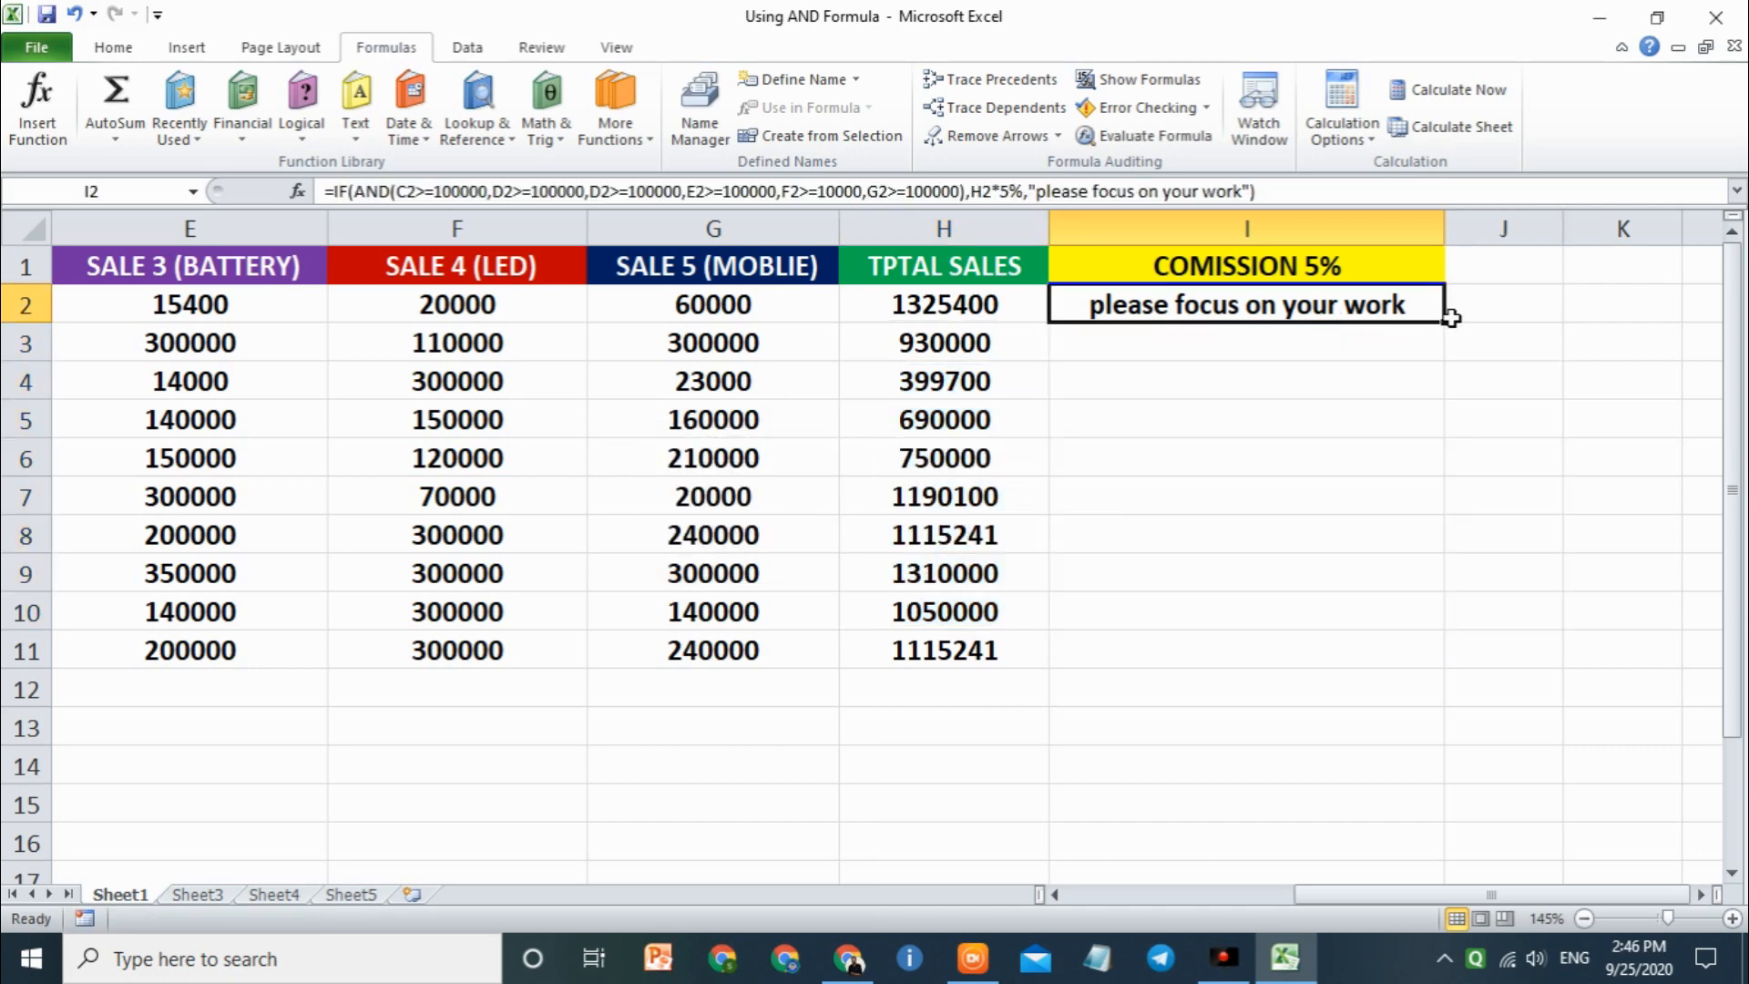
pyautogui.moveTo(1442, 321); pyautogui.dragTo(1413, 658)
pyautogui.click(1595, 565)
# - Check the commission formula in I3 against the total and individual sales in C3 to H3, and review the formula in I2
pyautogui.click(1308, 350)
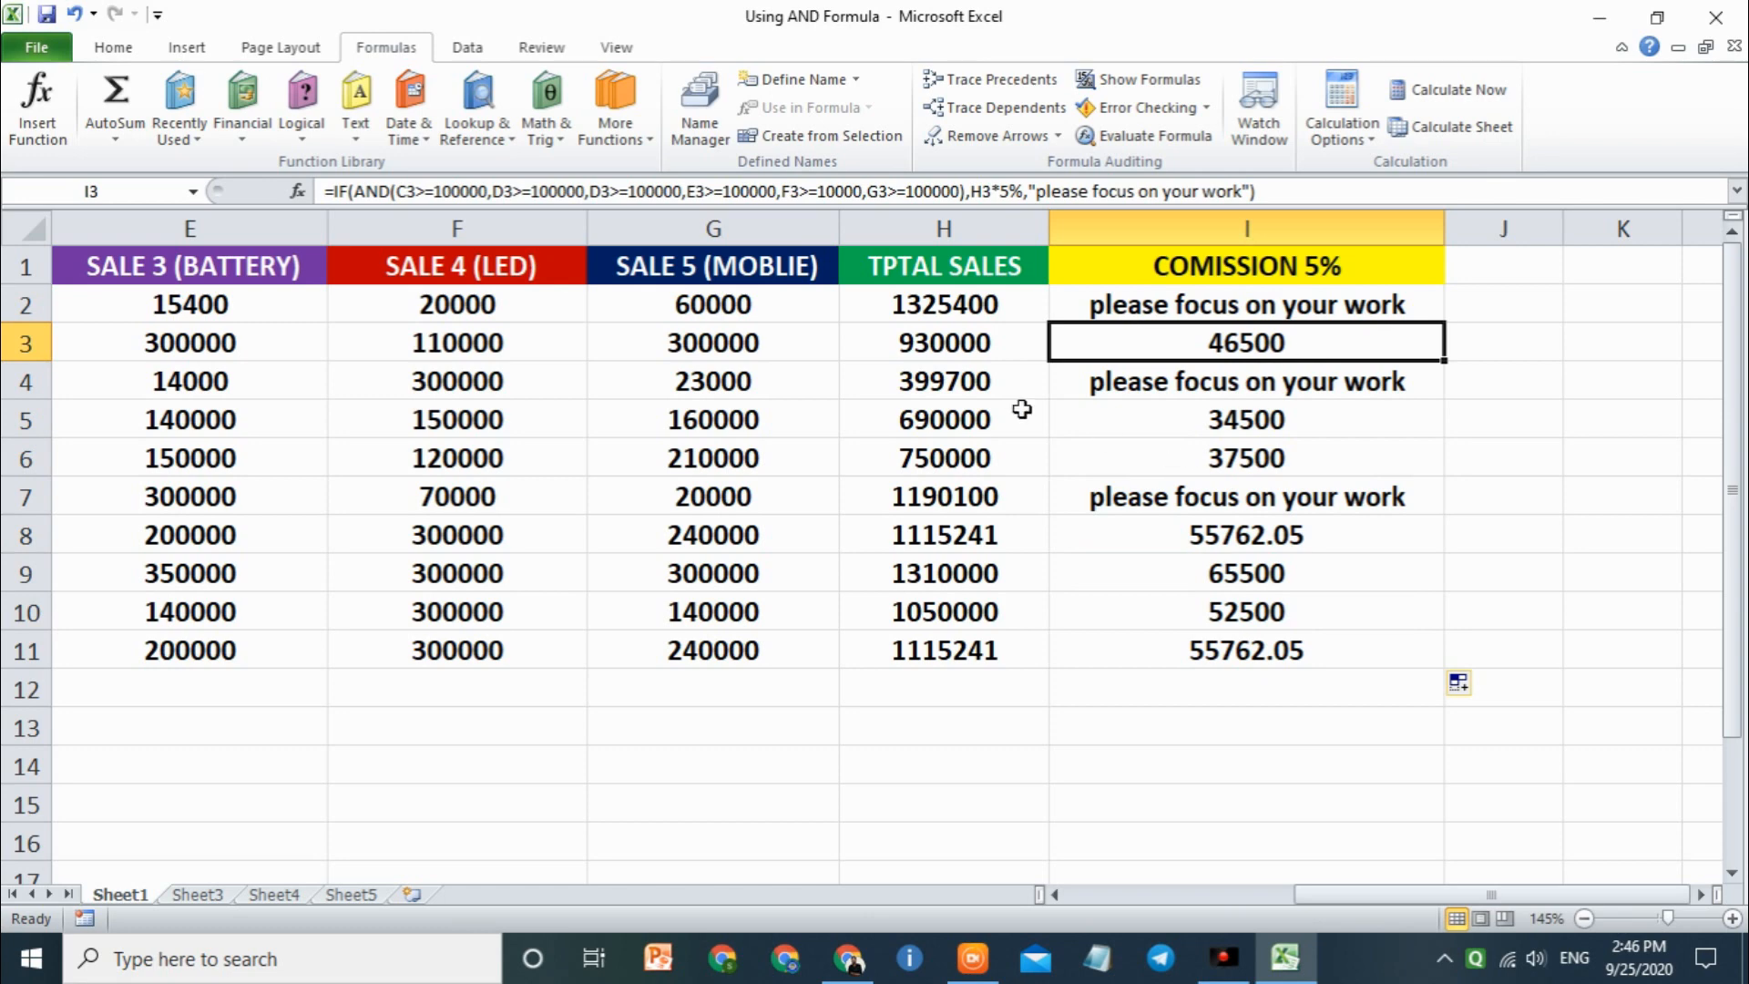
pyautogui.click(948, 358)
pyautogui.click(783, 347)
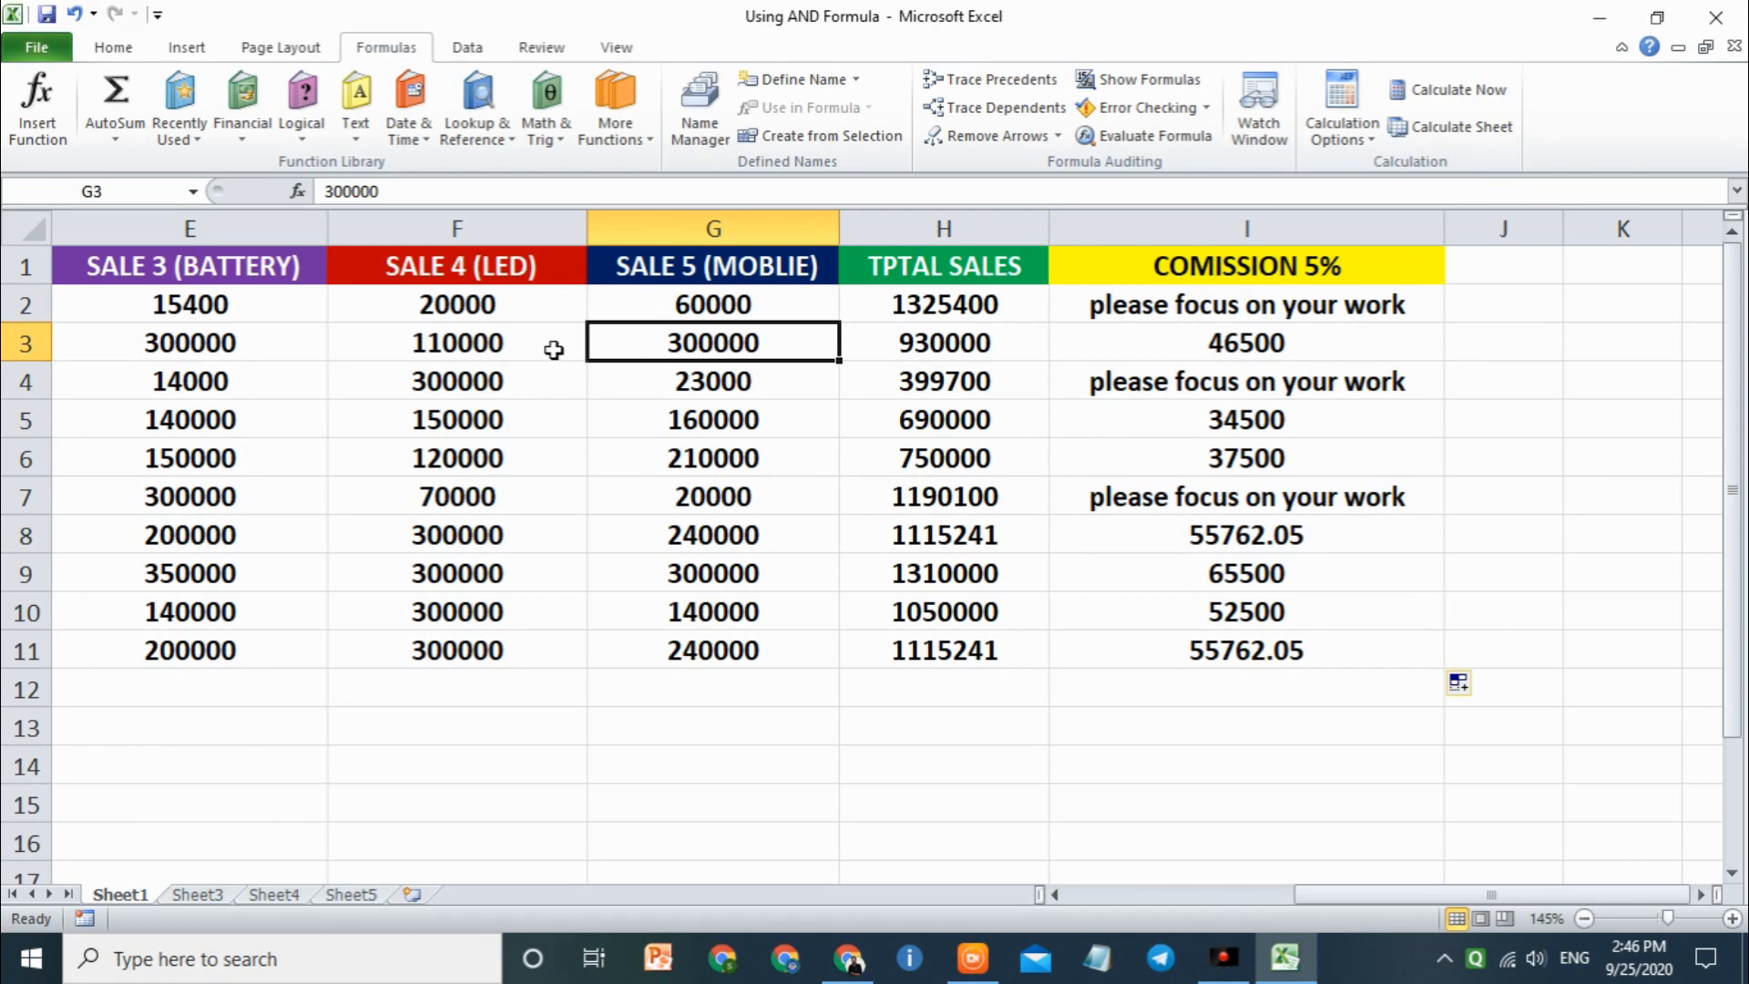
pyautogui.click(546, 345)
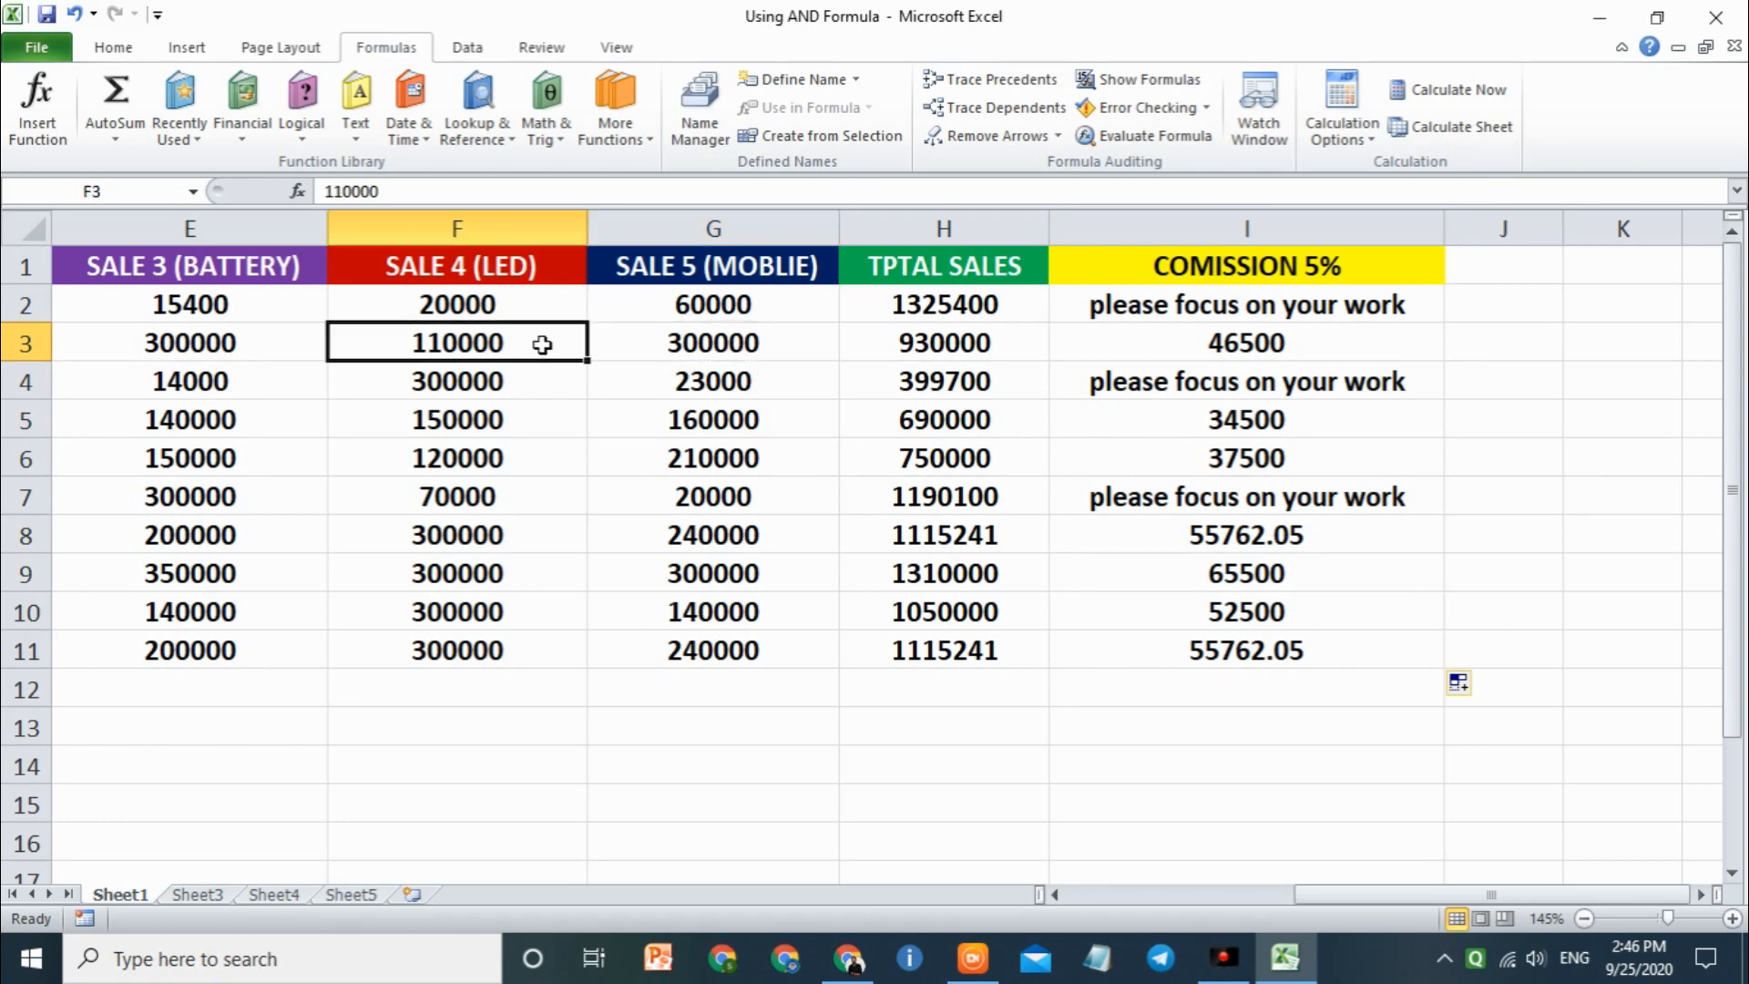
pyautogui.click(219, 346)
pyautogui.moveTo(1357, 901); pyautogui.dragTo(1188, 897)
pyautogui.click(451, 351)
pyautogui.click(690, 350)
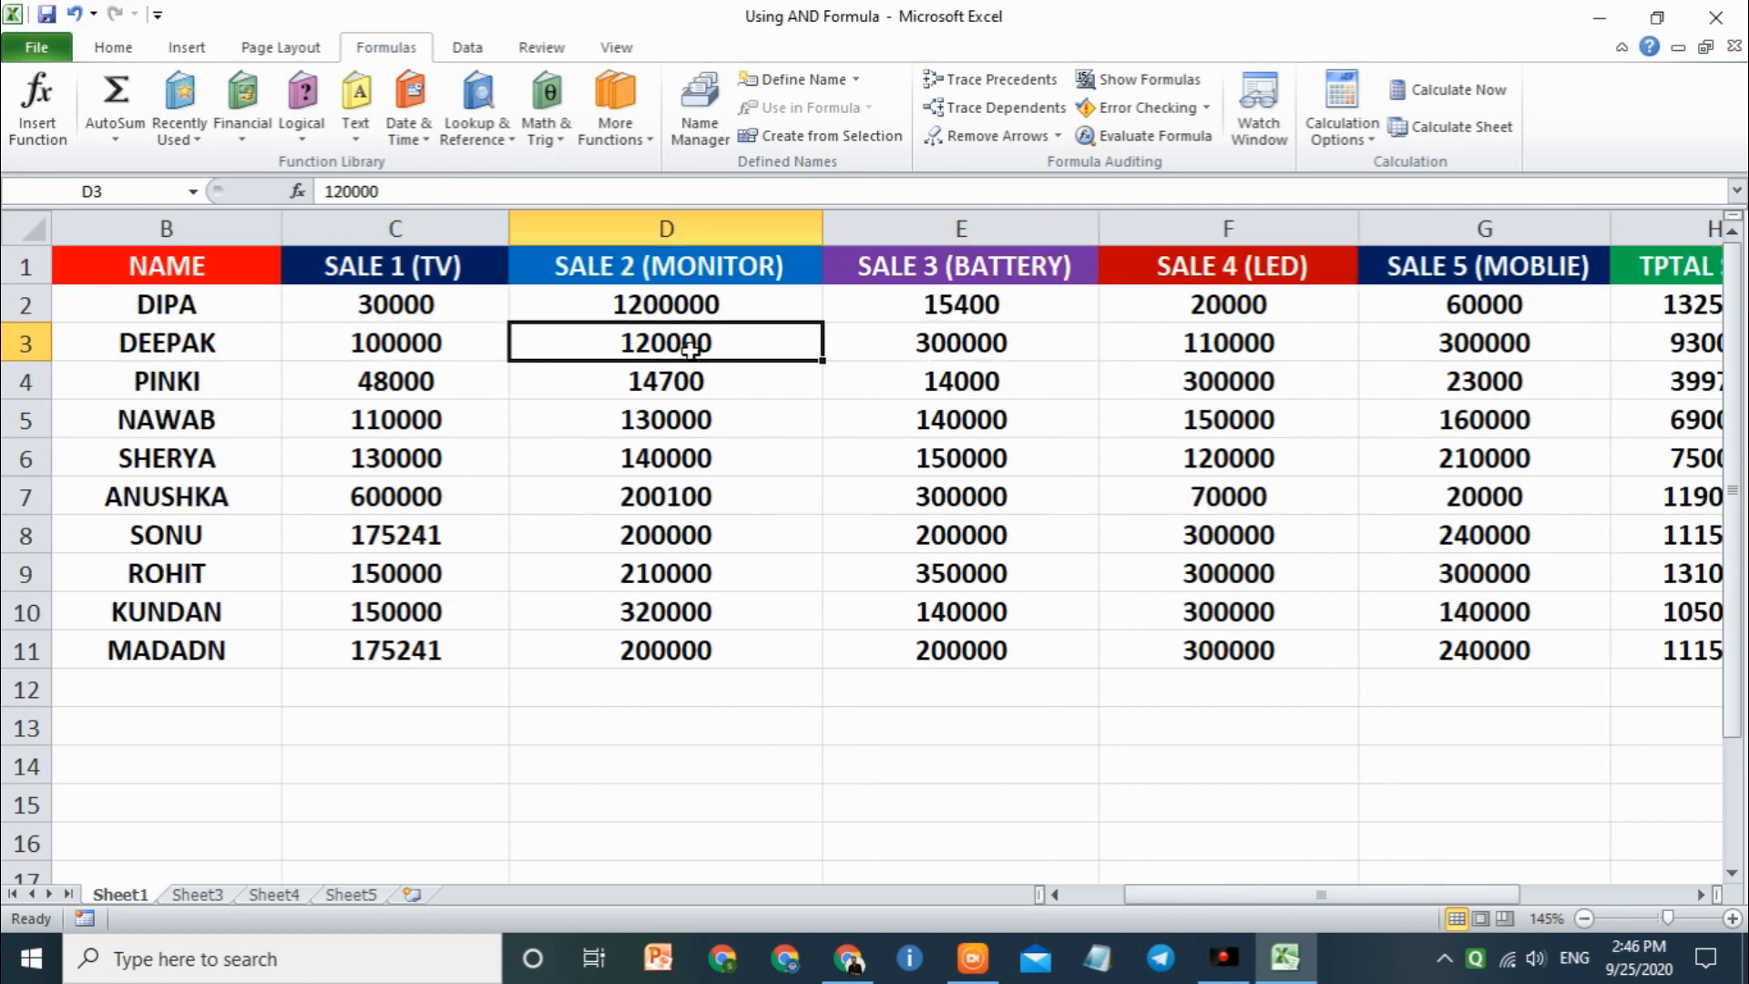
pyautogui.click(1089, 354)
pyautogui.click(1364, 337)
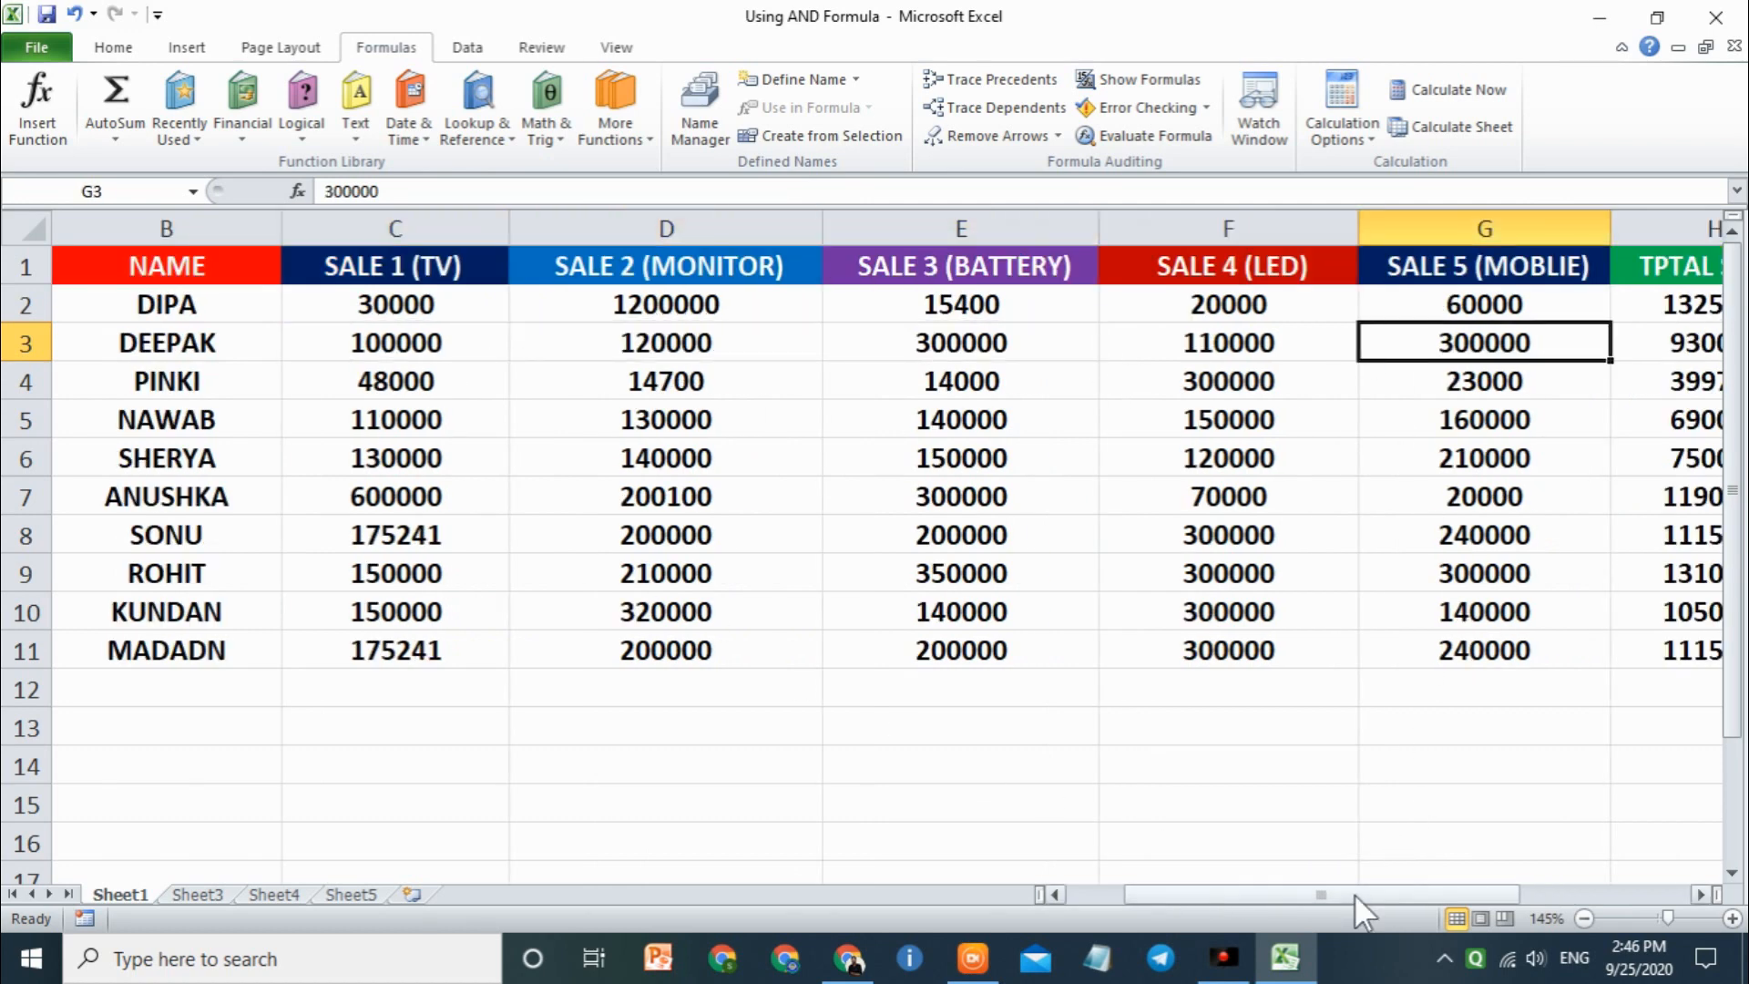
pyautogui.moveTo(1377, 896); pyautogui.dragTo(1551, 872)
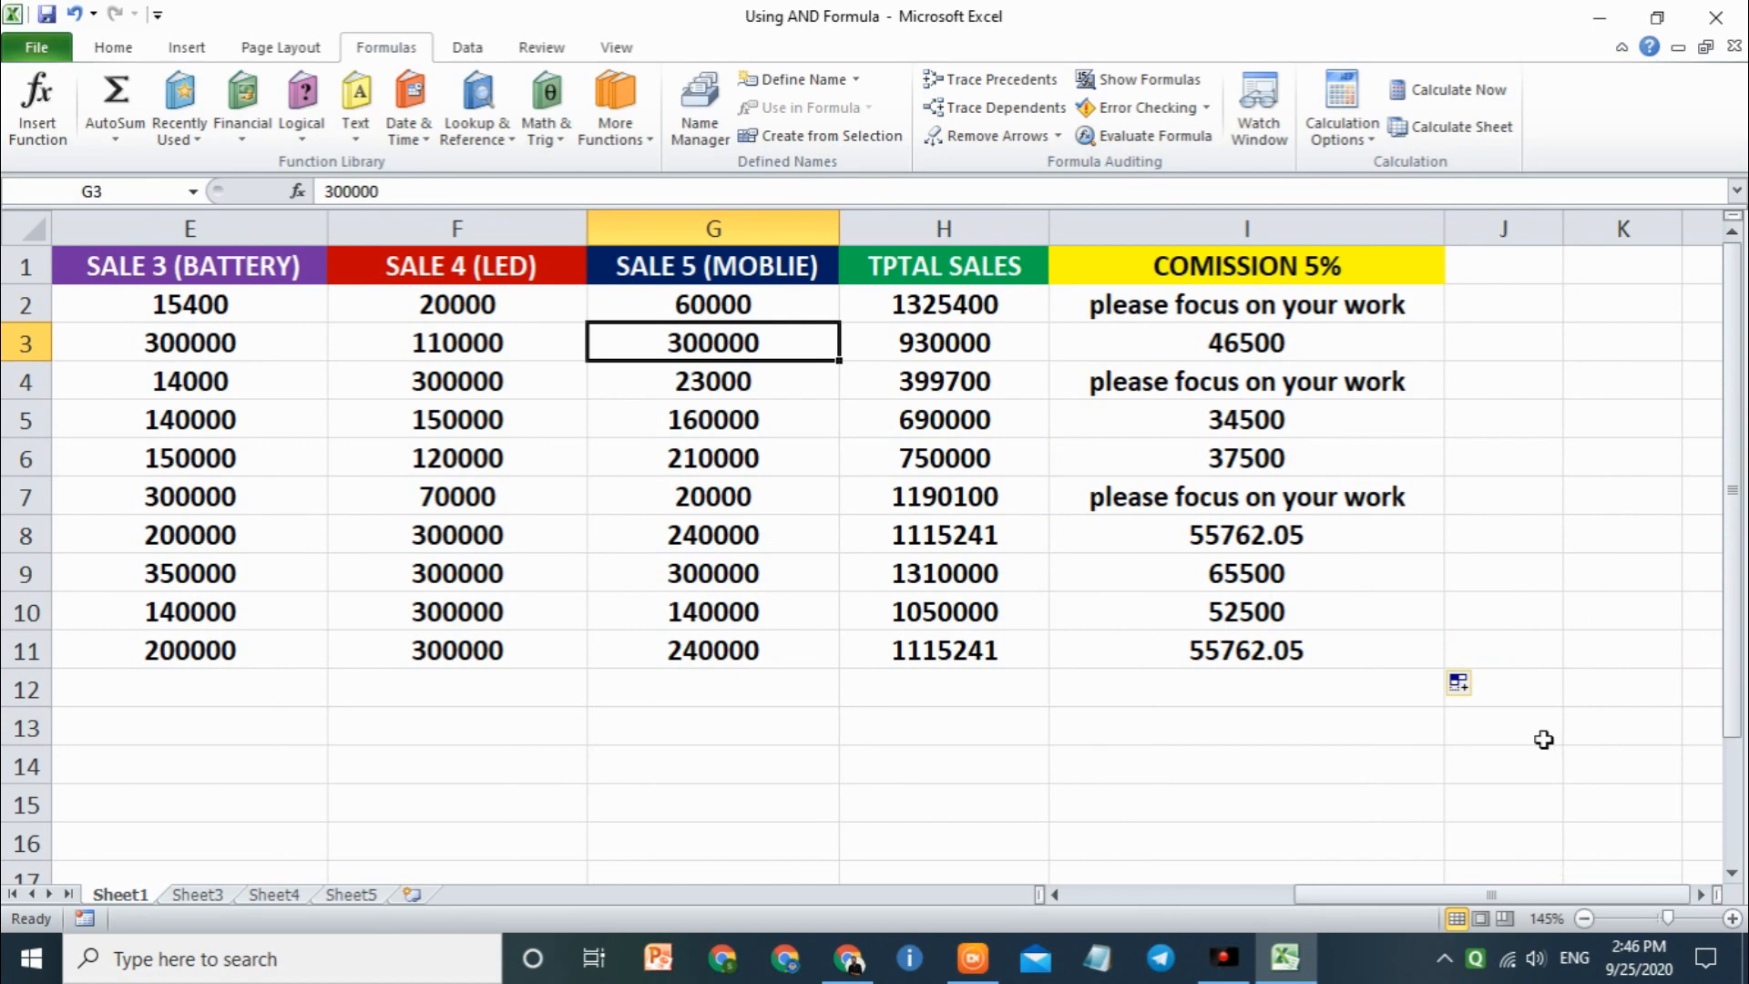
pyautogui.click(1295, 314)
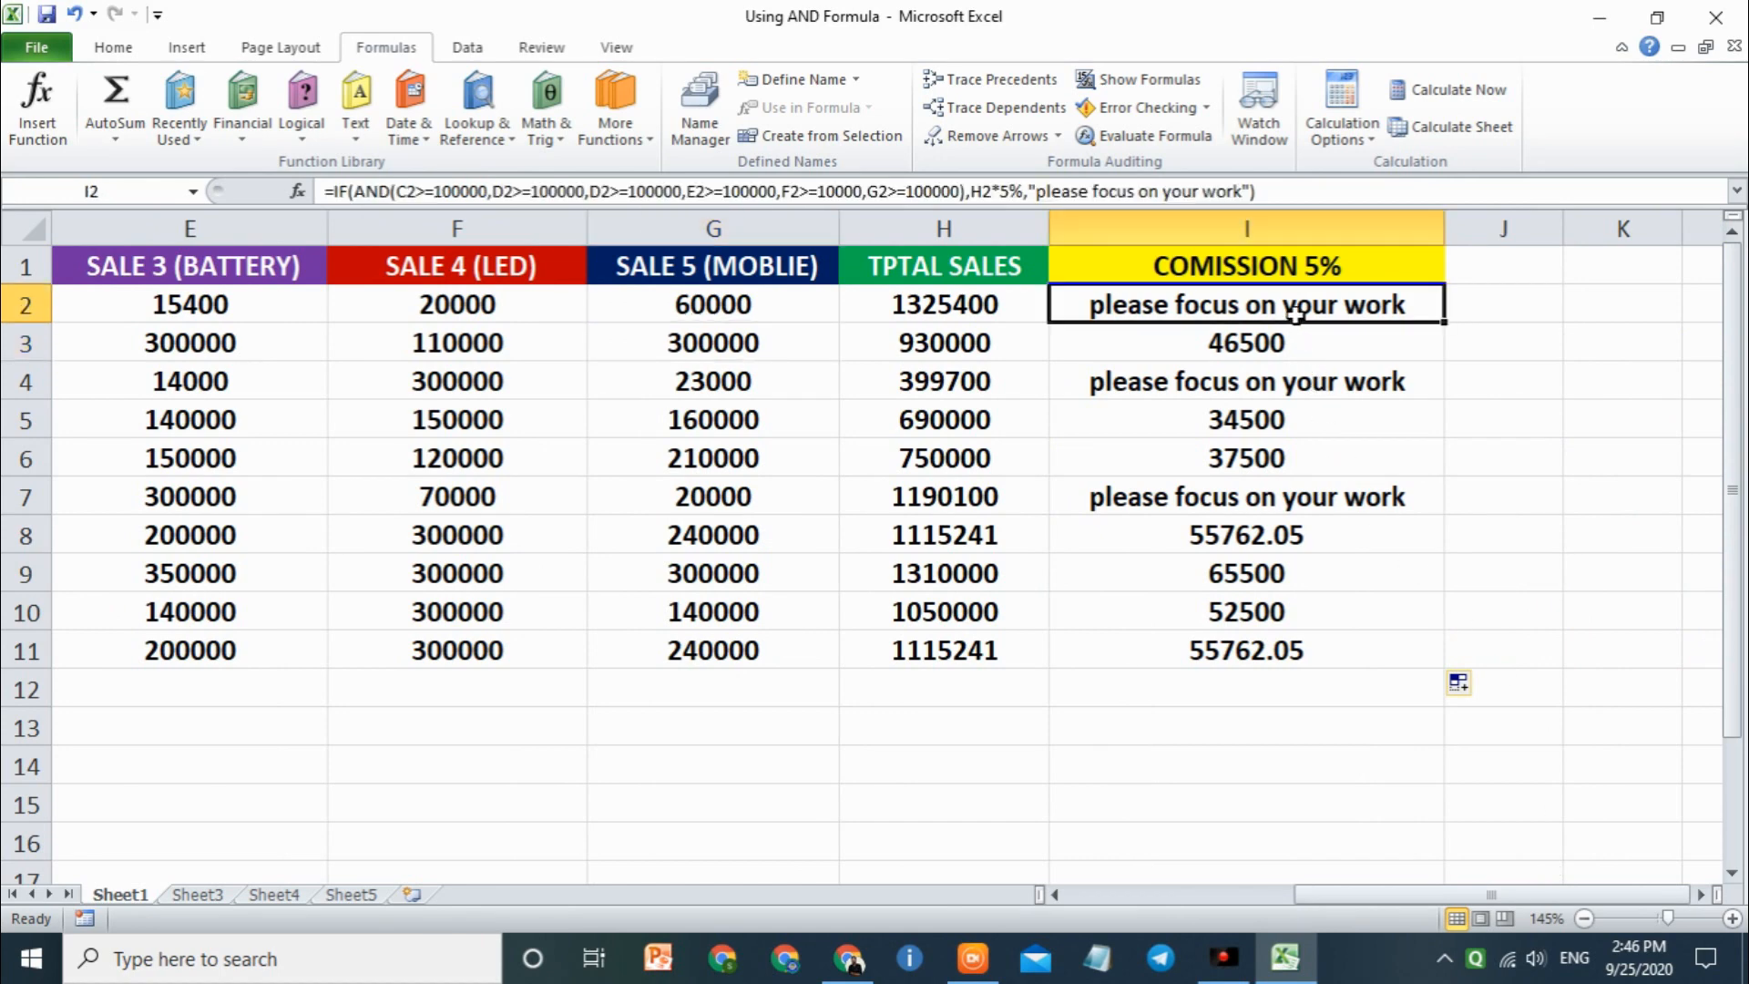